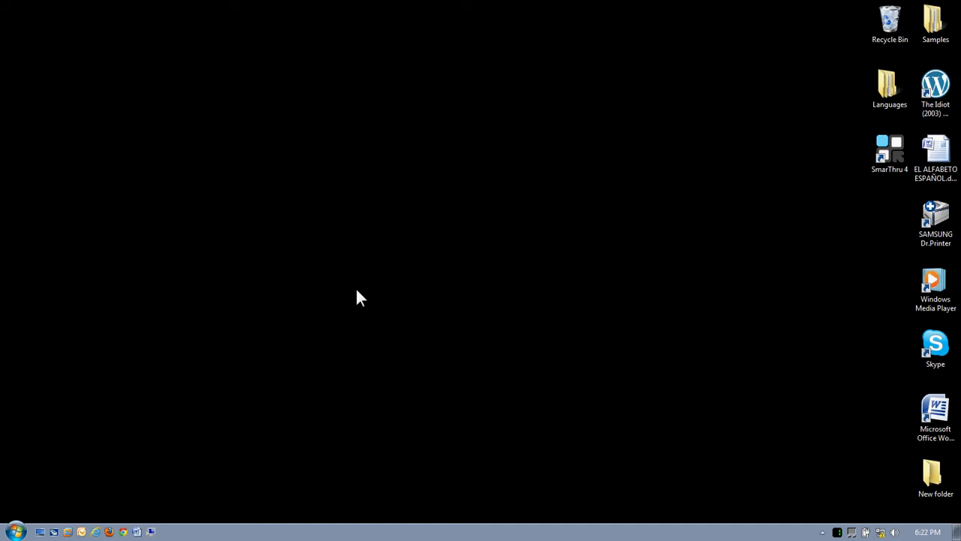
# Launch Adobe Illustrator CS5 from the pinned list in the Windows 7 Start menu
pyautogui.click(17, 529)
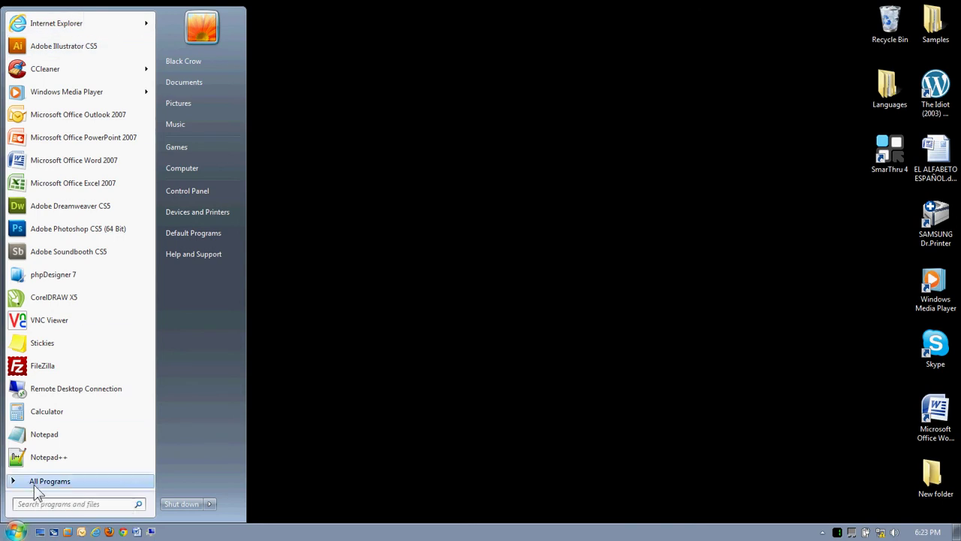
pyautogui.click(63, 481)
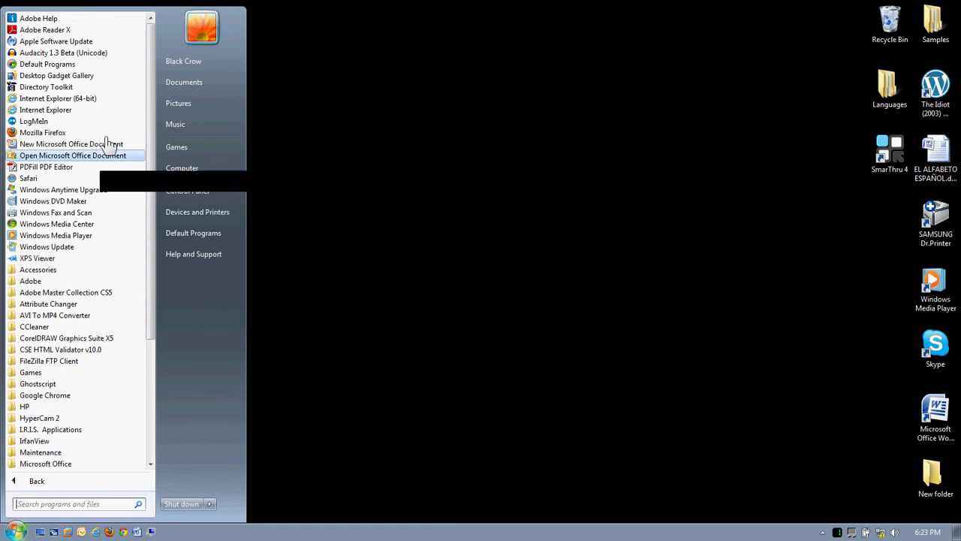
pyautogui.click(20, 482)
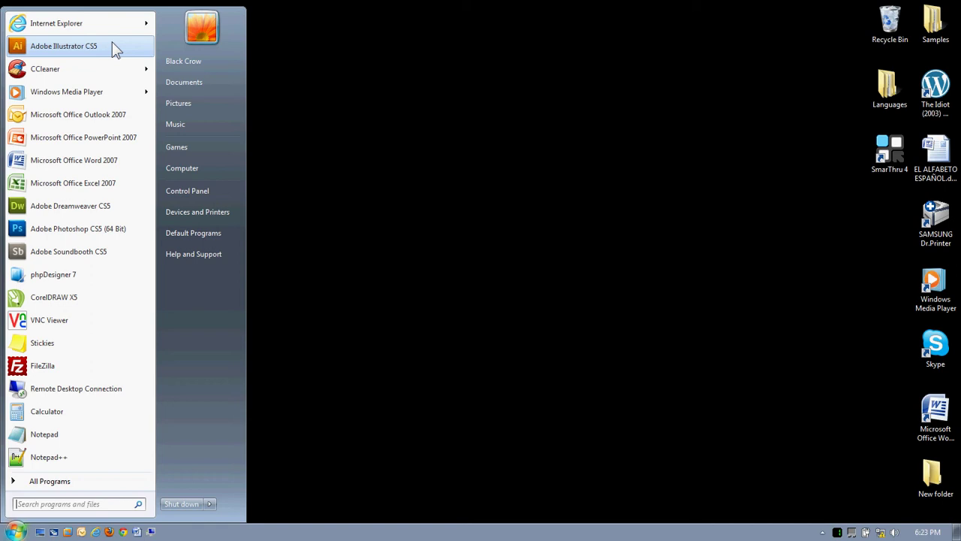
pyautogui.click(112, 43)
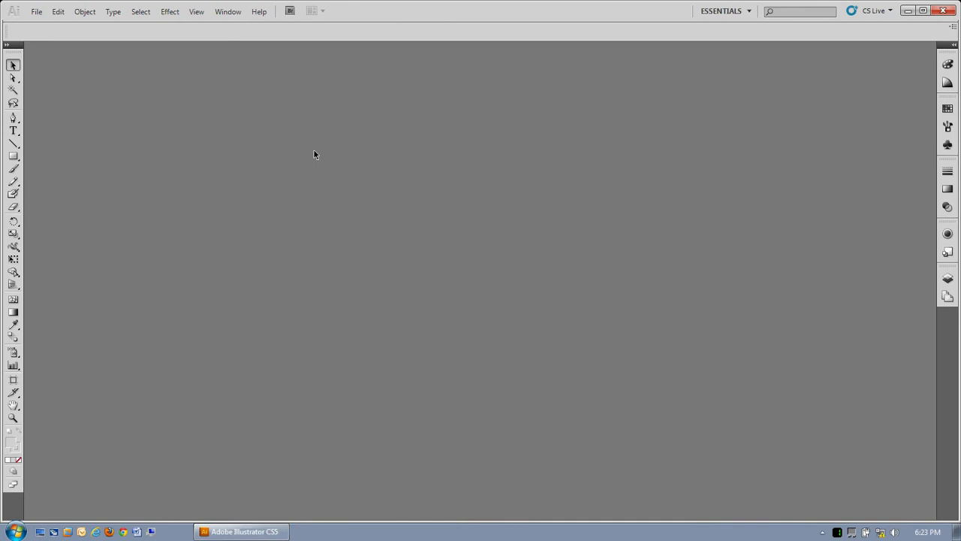
# Create a new A4 Print document named 'Adobe Practice Beginners Drawing'
pyautogui.click(36, 10)
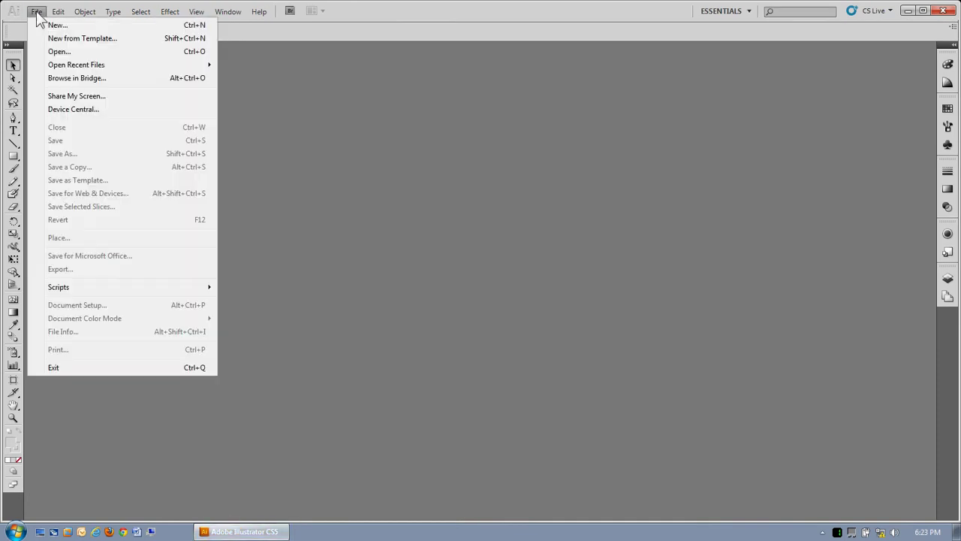
pyautogui.click(43, 25)
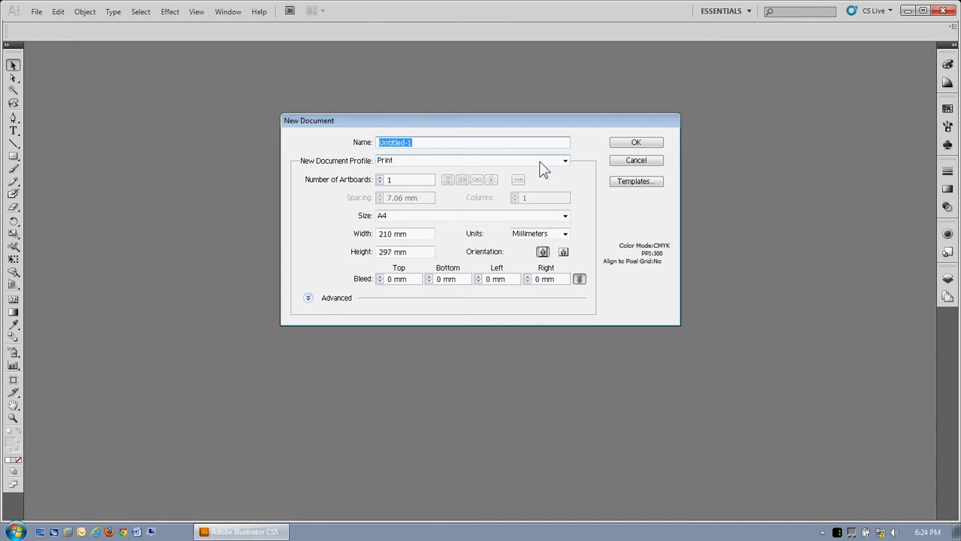
pyautogui.write('Adobe Practice Beginners Dr')
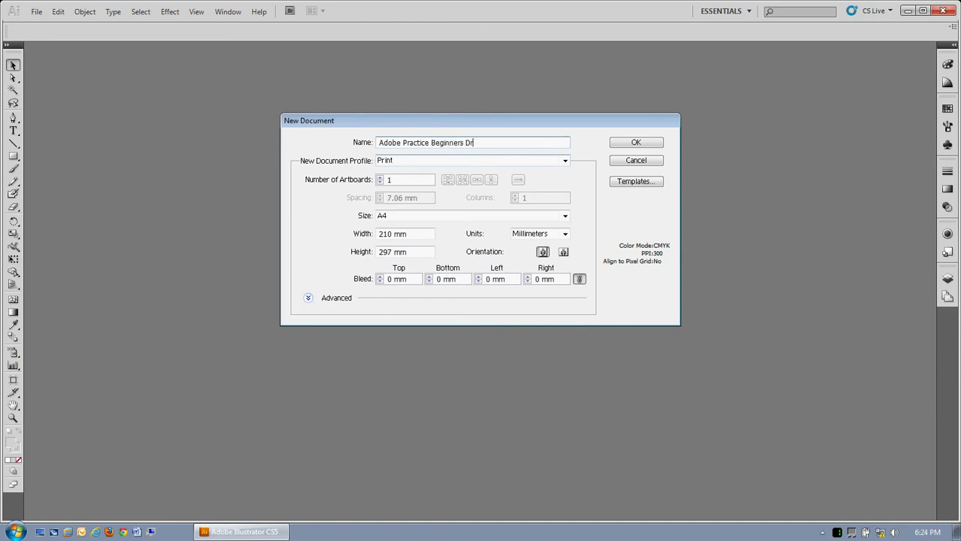
pyautogui.write('awing')
pyautogui.click(627, 143)
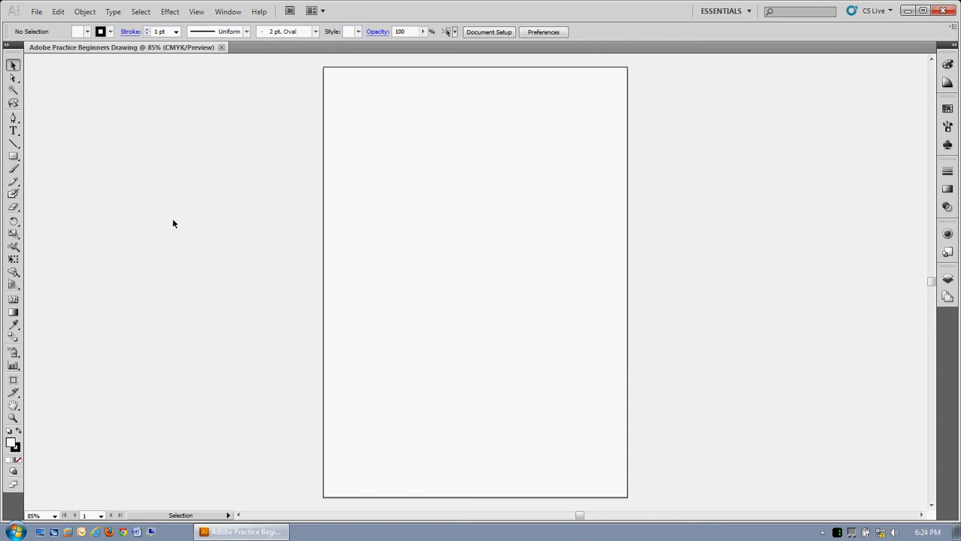
# With the Paintbrush at 0.25 pt, paint a thin vertical line near the top left
pyautogui.press('b')
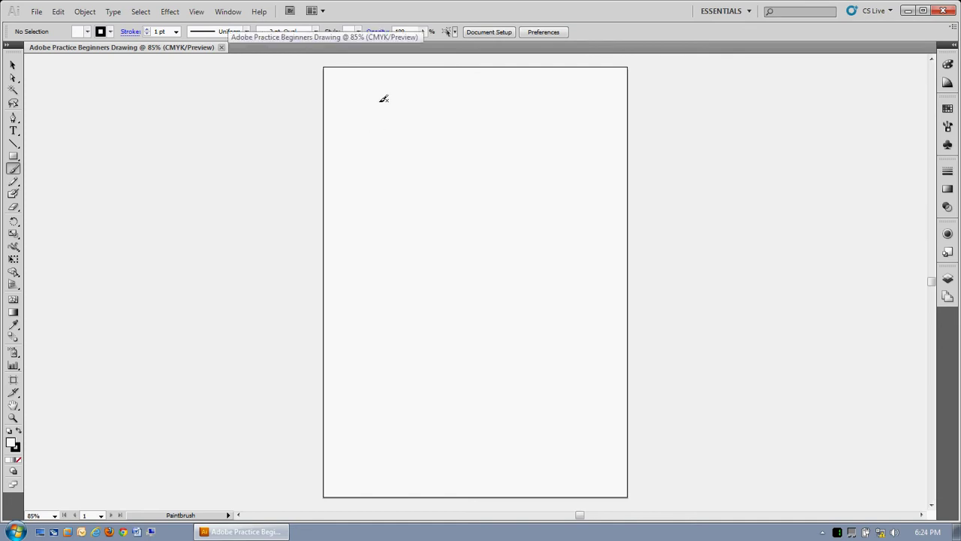
pyautogui.click(176, 32)
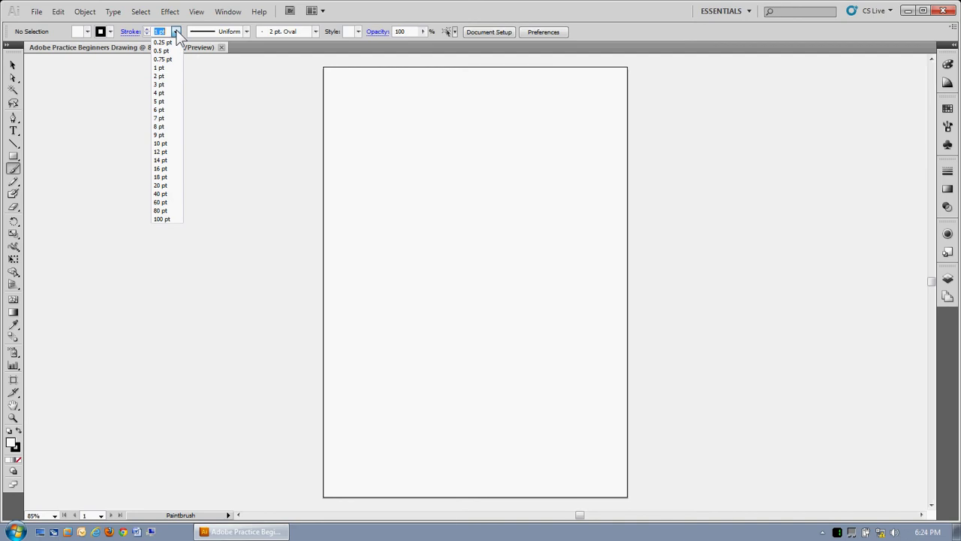
pyautogui.click(177, 43)
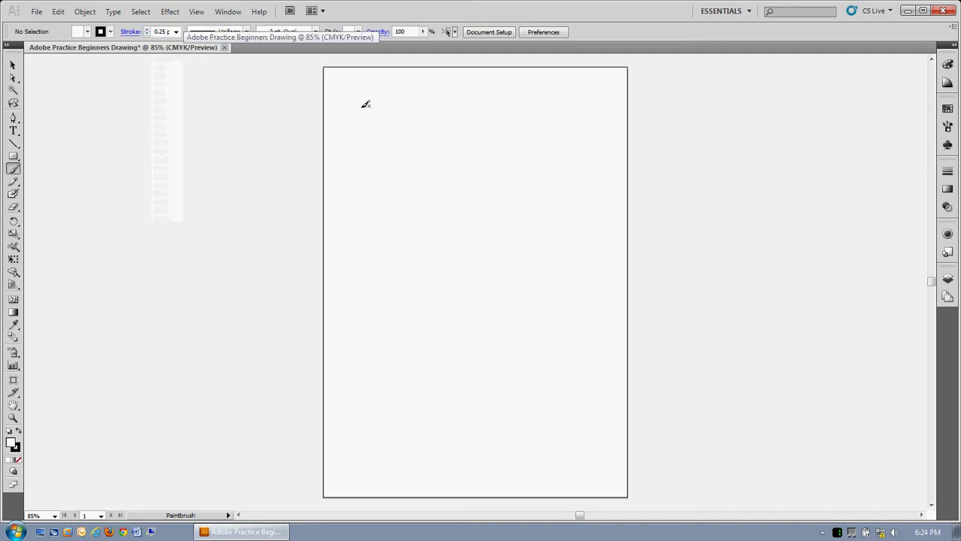
pyautogui.moveTo(366, 105); pyautogui.dragTo(367, 173)
# Paint a broad 100 pt black stroke down the middle of the artboard
pyautogui.click(176, 31)
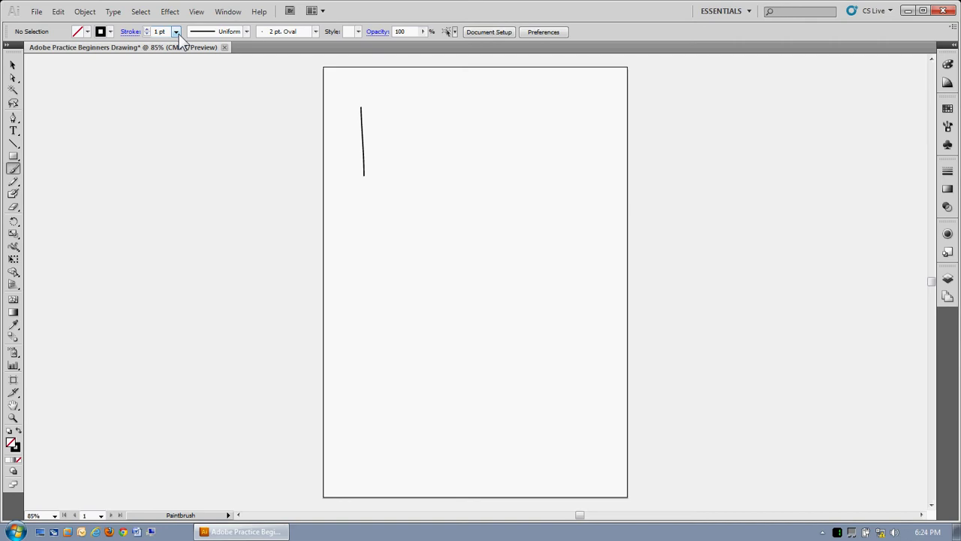
pyautogui.click(183, 218)
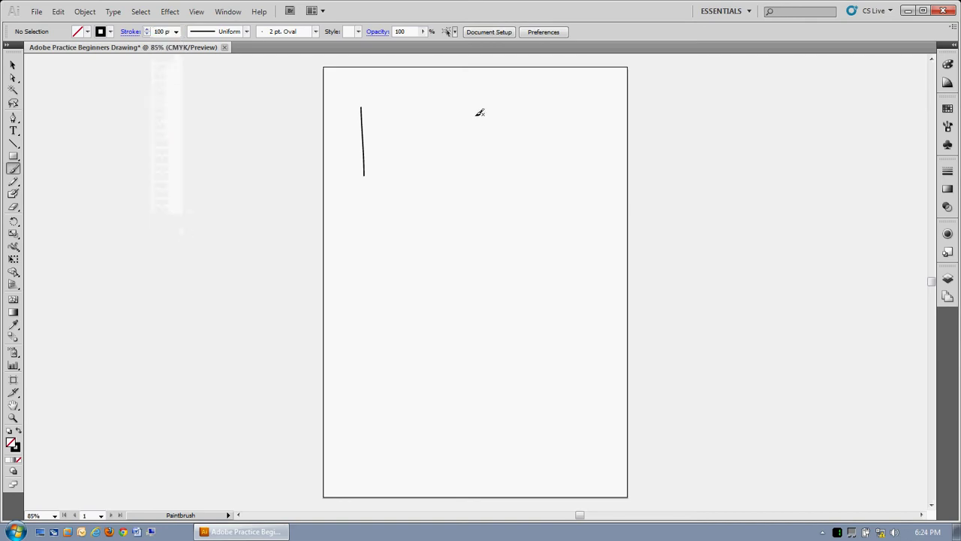
pyautogui.moveTo(479, 112); pyautogui.dragTo(445, 347)
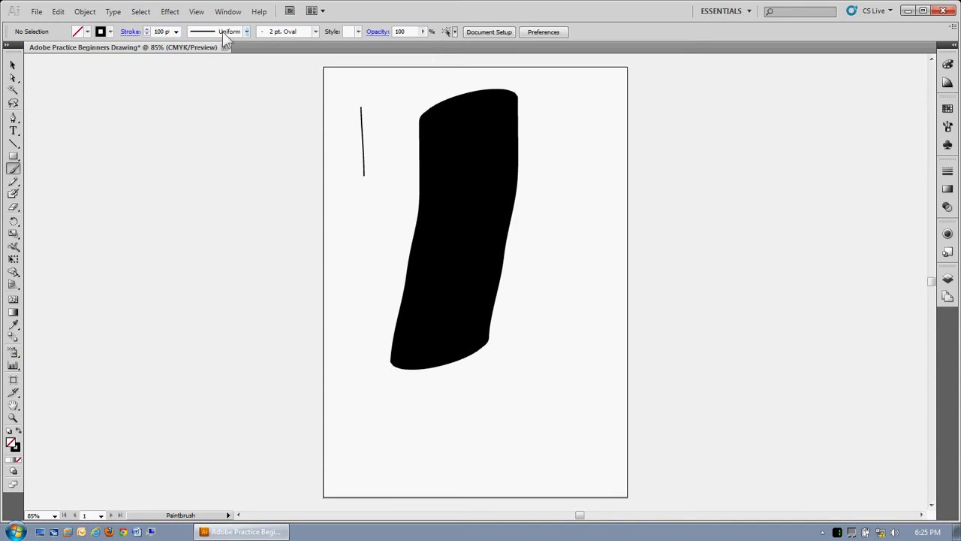
# Create a second new document, Untitled-2, with default settings
pyautogui.click(36, 12)
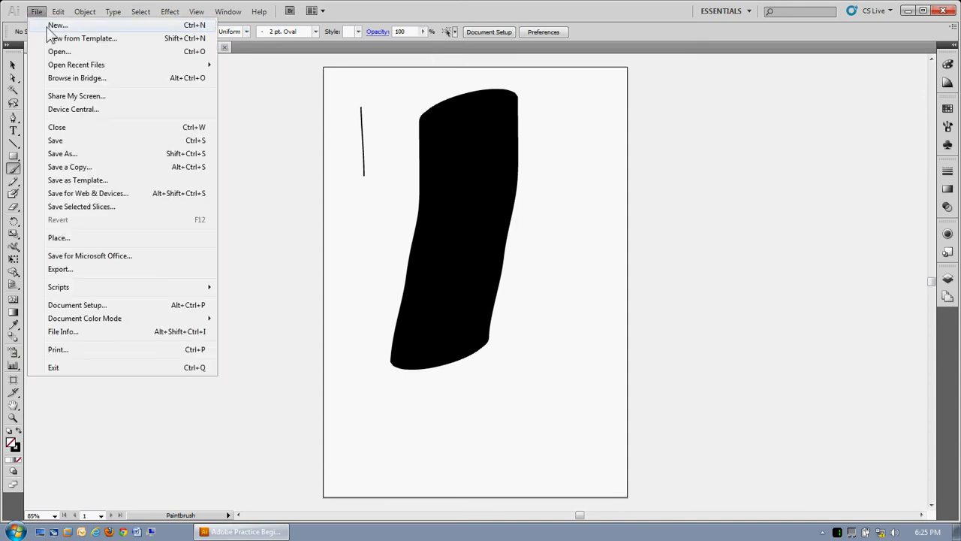
pyautogui.click(52, 24)
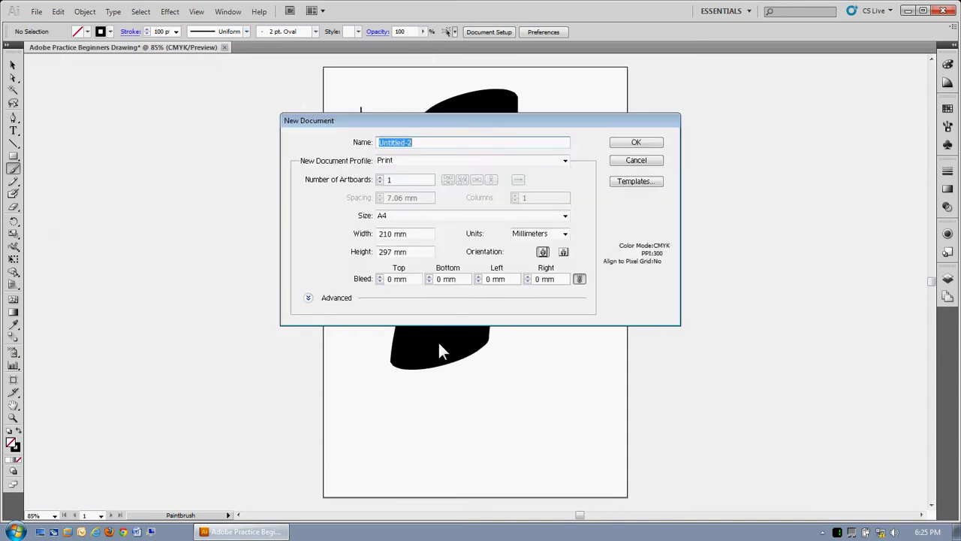
pyautogui.click(637, 144)
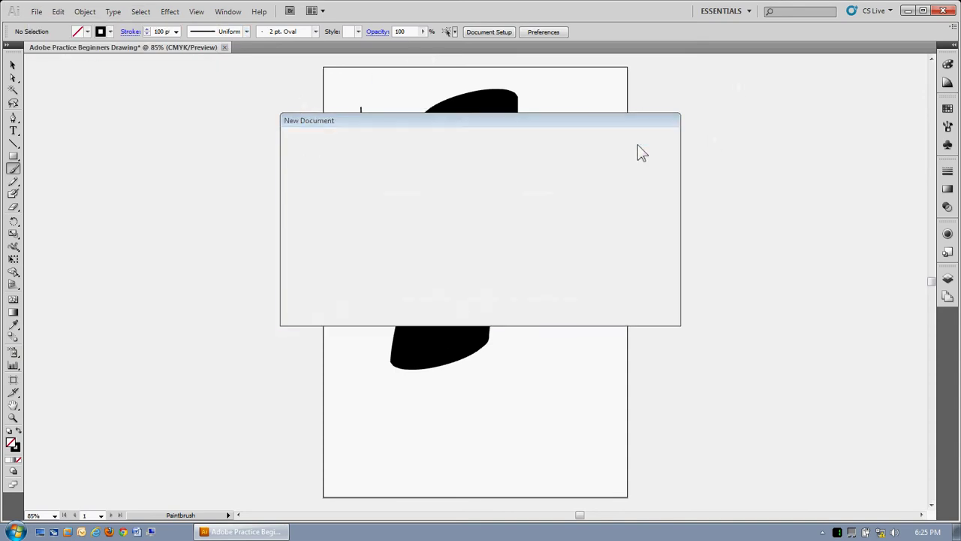
# Paint a short vertical 10 pt brush stroke near the upper left
pyautogui.click(177, 31)
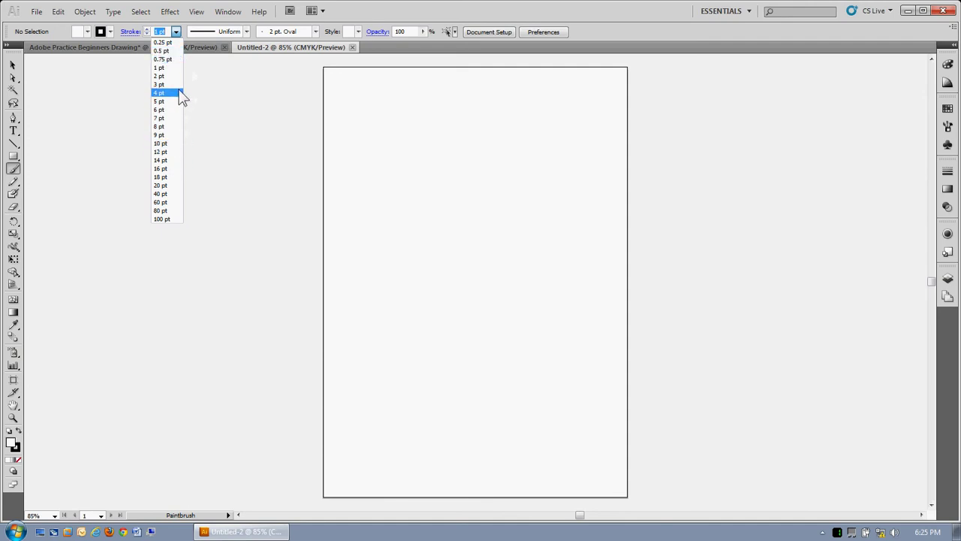
pyautogui.click(182, 143)
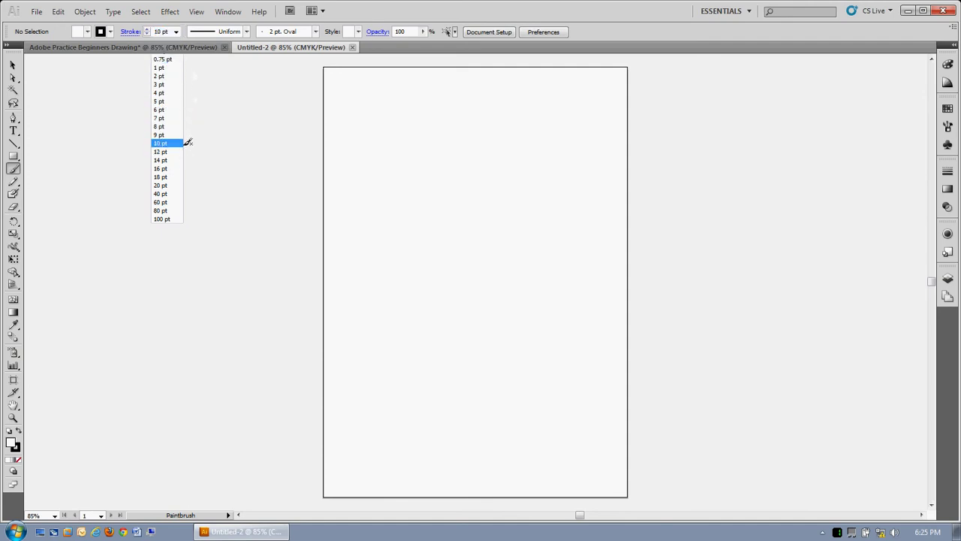
pyautogui.moveTo(351, 140); pyautogui.dragTo(349, 162)
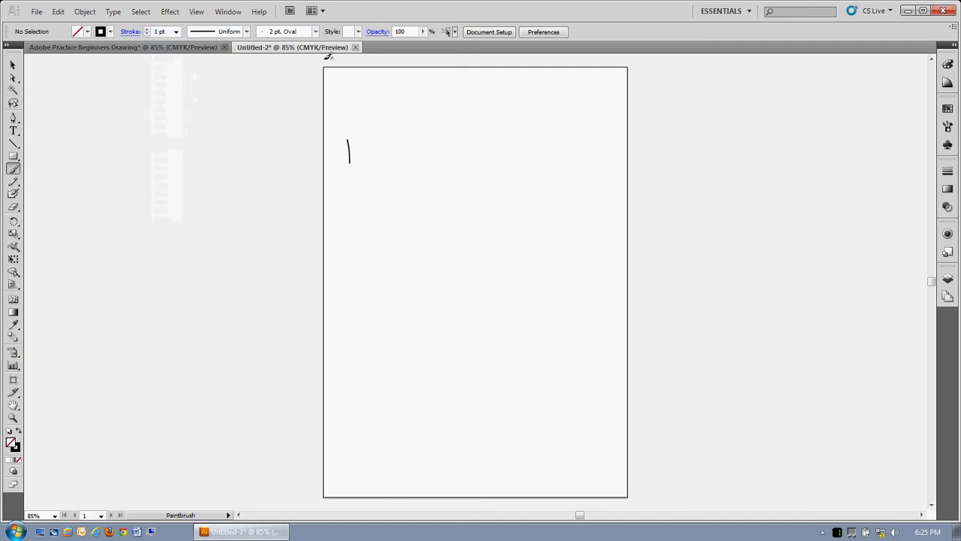
pyautogui.click(178, 31)
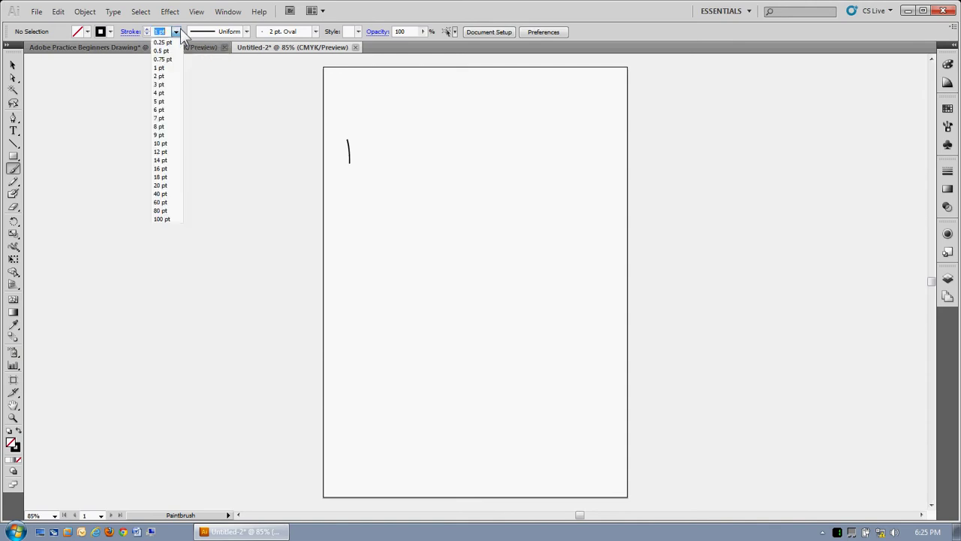
pyautogui.click(173, 144)
pyautogui.moveTo(348, 133); pyautogui.dragTo(349, 166)
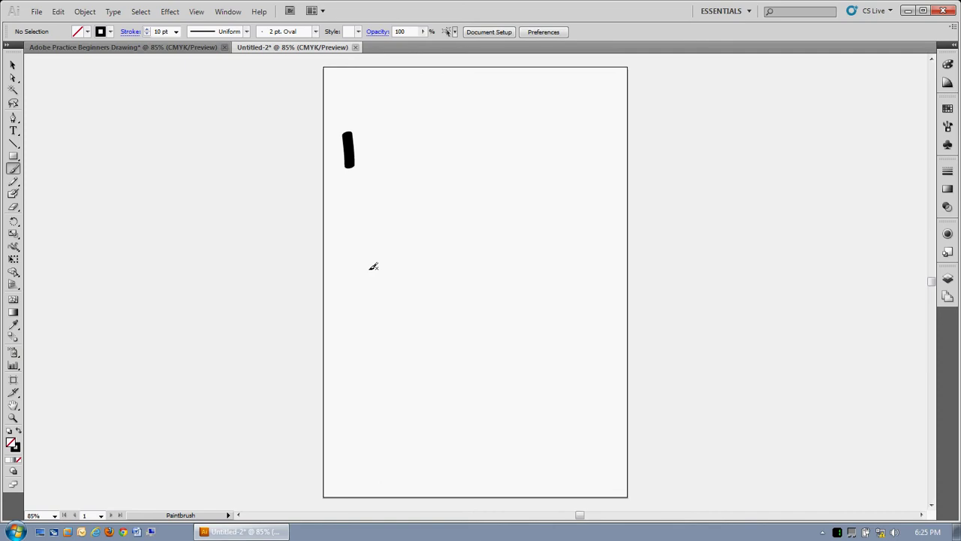
# Paint a curved stroke, then erase it and the short vertical line completely
pyautogui.moveTo(425, 160)
pyautogui.mouseDown()
pyautogui.moveTo(418, 187)
pyautogui.moveTo(436, 200)
pyautogui.moveTo(440, 182)
pyautogui.moveTo(471, 238)
pyautogui.moveTo(494, 244)
pyautogui.mouseUp()
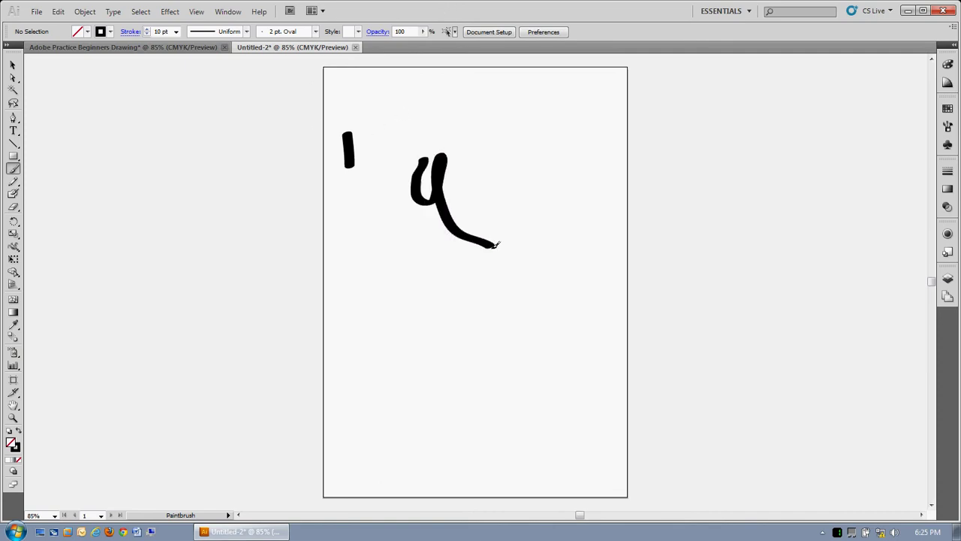
pyautogui.click(14, 207)
pyautogui.moveTo(354, 183)
pyautogui.mouseDown()
pyautogui.moveTo(357, 117)
pyautogui.moveTo(337, 163)
pyautogui.mouseUp()
pyautogui.moveTo(343, 115); pyautogui.dragTo(345, 166)
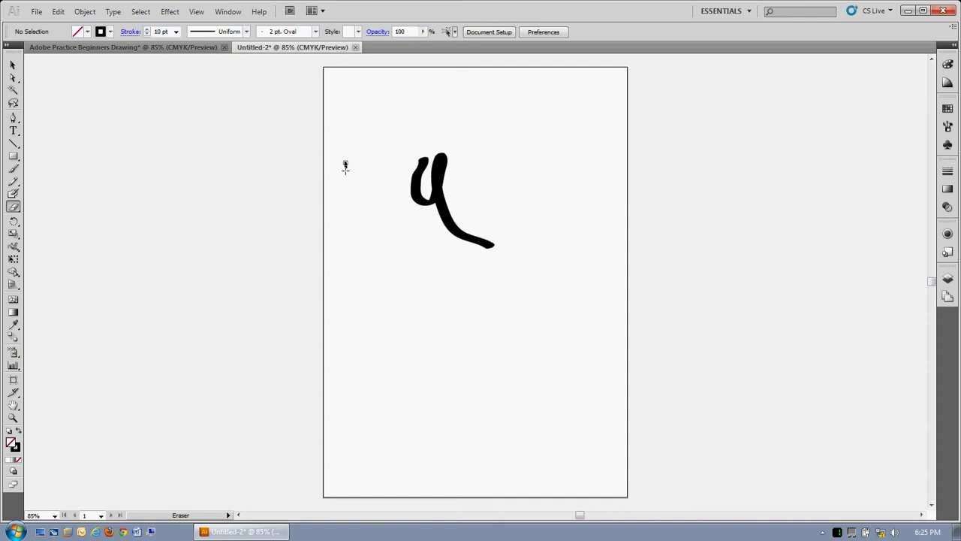
pyautogui.moveTo(400, 203)
pyautogui.mouseDown()
pyautogui.moveTo(423, 190)
pyautogui.moveTo(433, 143)
pyautogui.moveTo(406, 192)
pyautogui.mouseUp()
pyautogui.moveTo(438, 150)
pyautogui.mouseDown()
pyautogui.moveTo(418, 222)
pyautogui.moveTo(444, 142)
pyautogui.moveTo(445, 248)
pyautogui.moveTo(466, 239)
pyautogui.moveTo(463, 256)
pyautogui.moveTo(476, 241)
pyautogui.moveTo(455, 260)
pyautogui.moveTo(468, 213)
pyautogui.moveTo(460, 219)
pyautogui.moveTo(477, 223)
pyautogui.moveTo(470, 246)
pyautogui.moveTo(492, 251)
pyautogui.mouseUp()
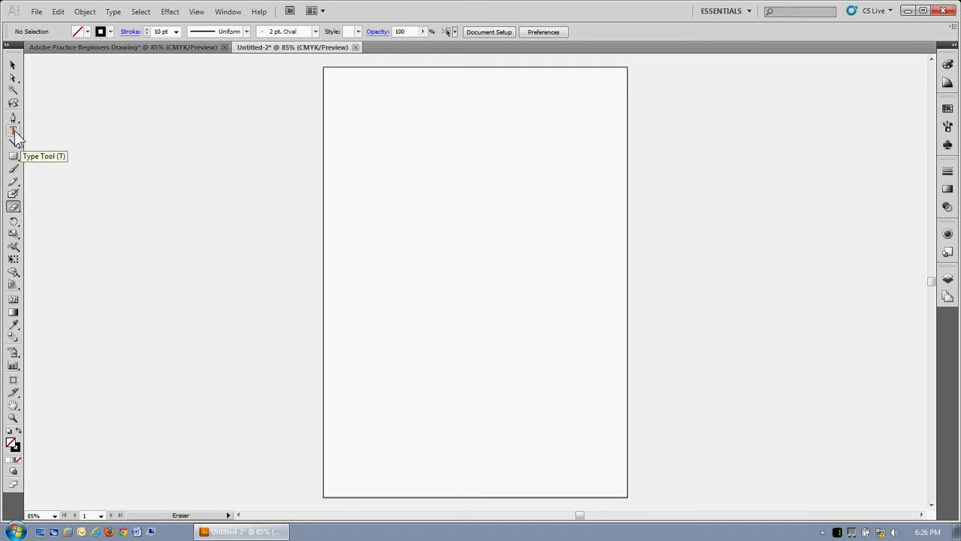
# Try the Type and Path Eraser tools, then return to the Paintbrush with stroke weights listed
pyautogui.click(14, 133)
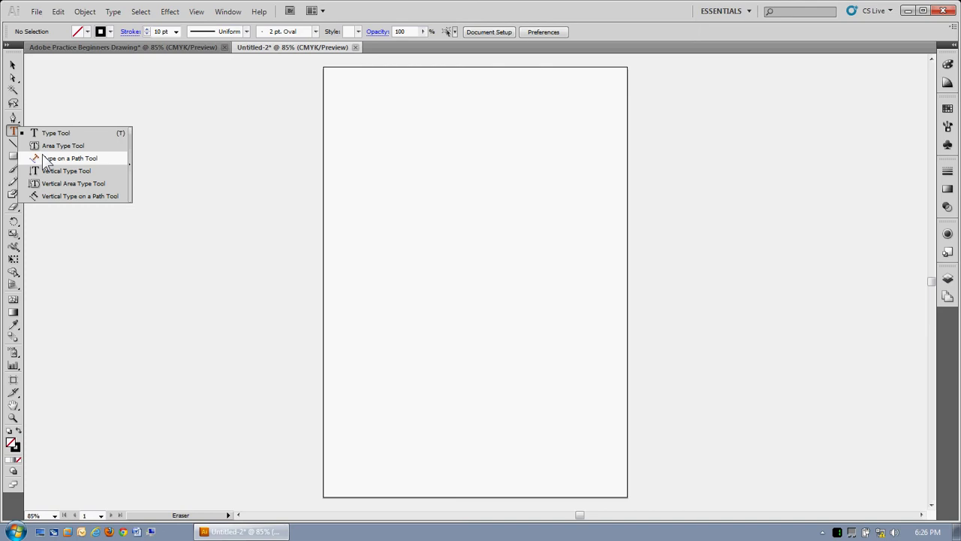
pyautogui.click(45, 221)
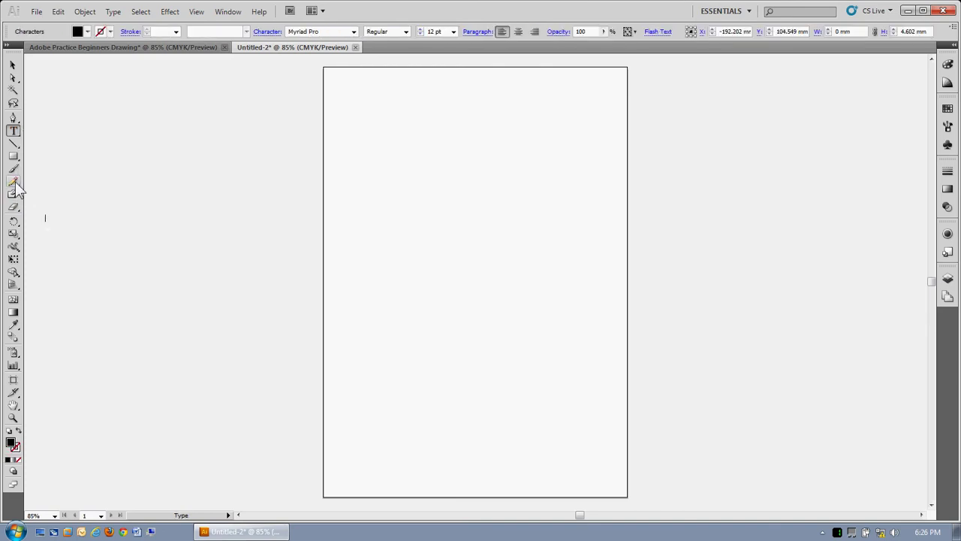
pyautogui.click(14, 182)
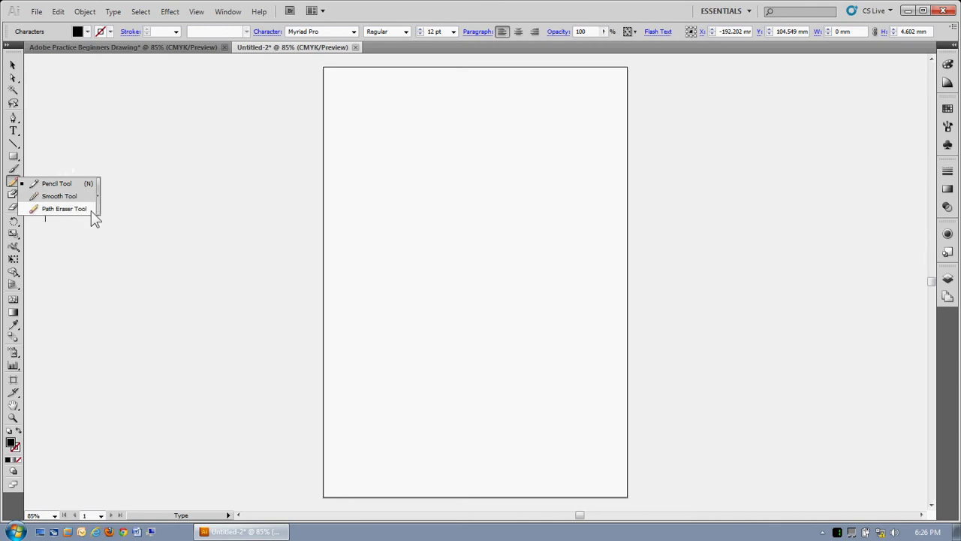
pyautogui.click(89, 208)
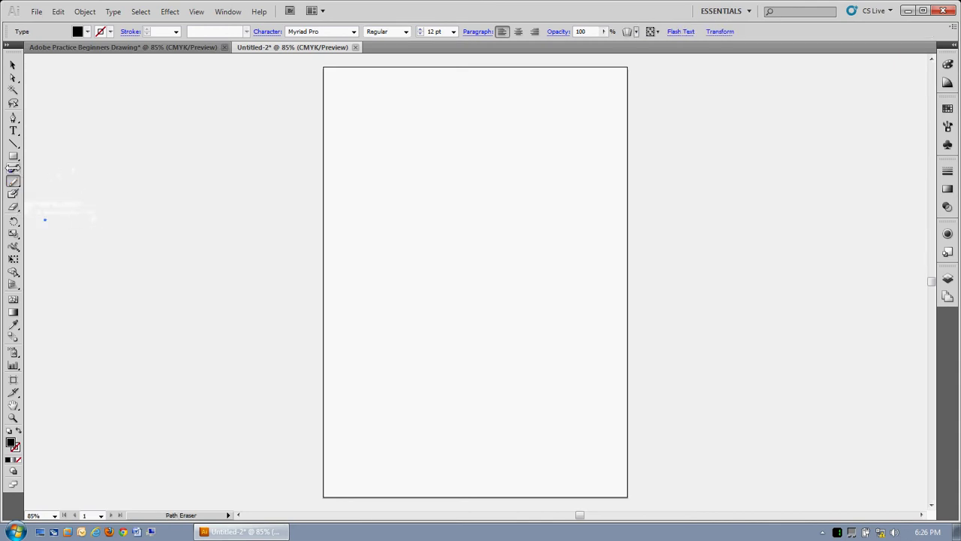
pyautogui.click(13, 169)
pyautogui.click(176, 31)
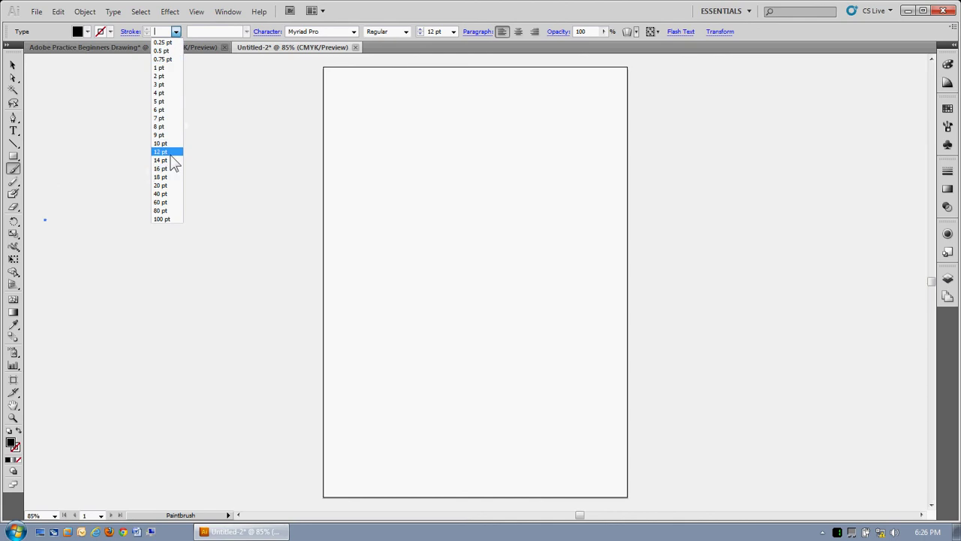
# Paint a 5 pt brush outline of a rounded head with ears at the page centre
pyautogui.click(173, 101)
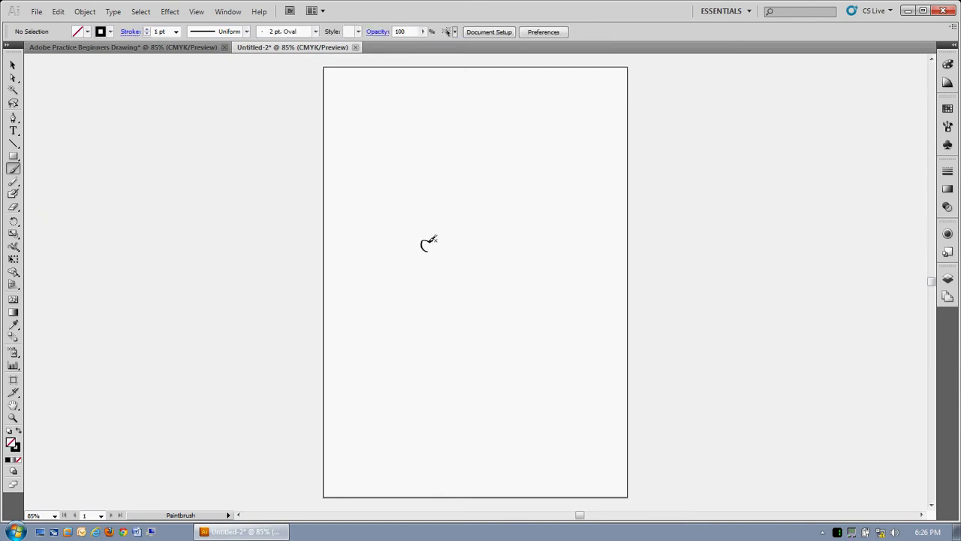
pyautogui.click(176, 32)
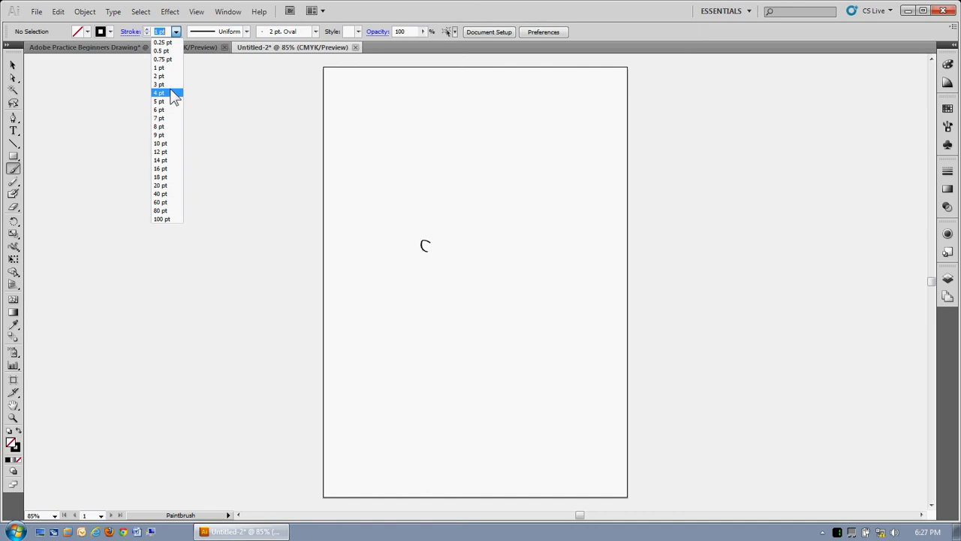
pyautogui.click(173, 96)
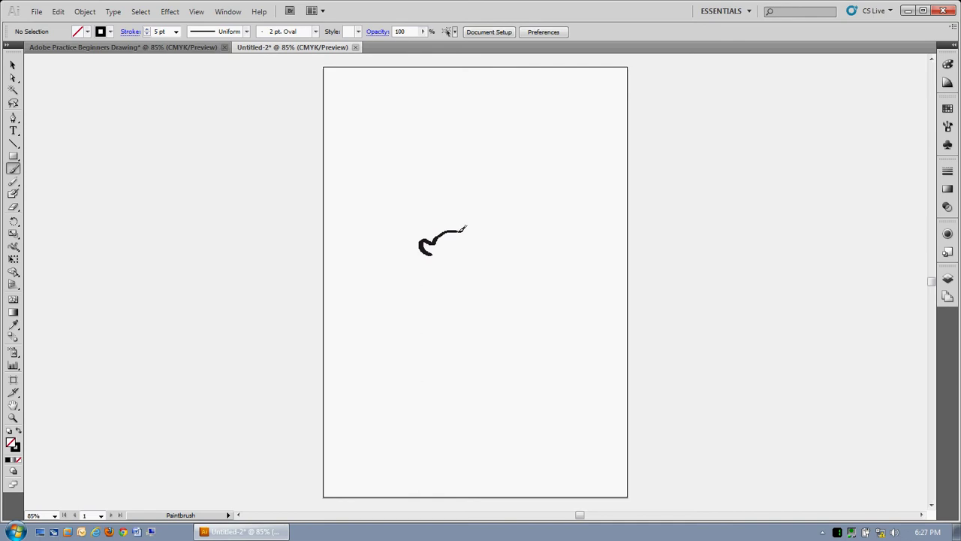
pyautogui.moveTo(467, 225)
pyautogui.mouseDown()
pyautogui.moveTo(487, 231)
pyautogui.moveTo(481, 243)
pyautogui.mouseUp()
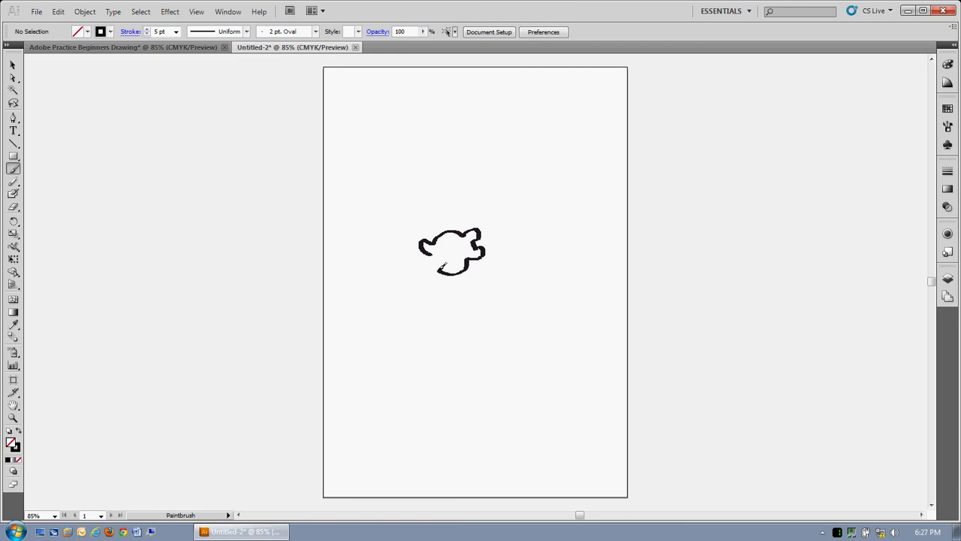
pyautogui.moveTo(438, 269); pyautogui.dragTo(432, 249)
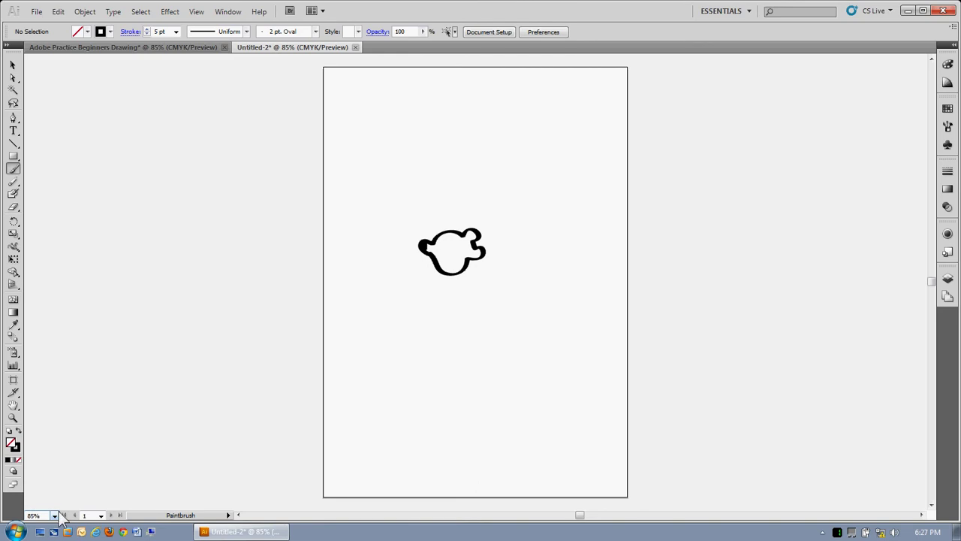
# Try zoom levels 3.13% and 3200%, scroll to the stroke, then settle at 600%
pyautogui.click(56, 514)
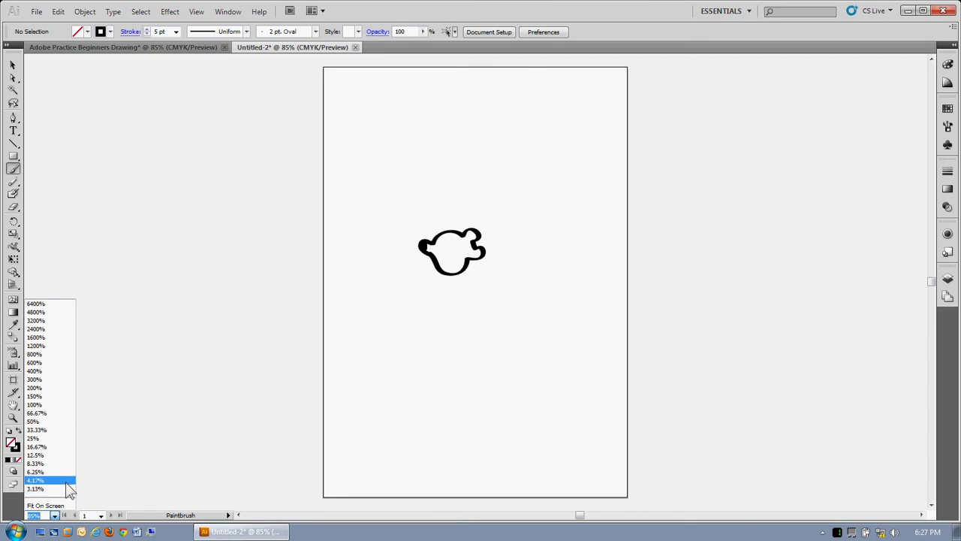
pyautogui.click(63, 490)
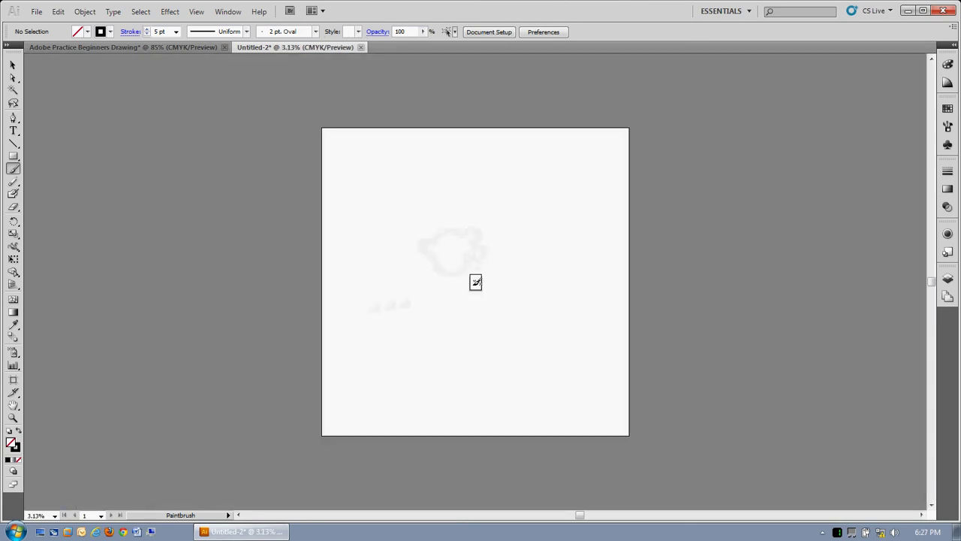
pyautogui.click(54, 516)
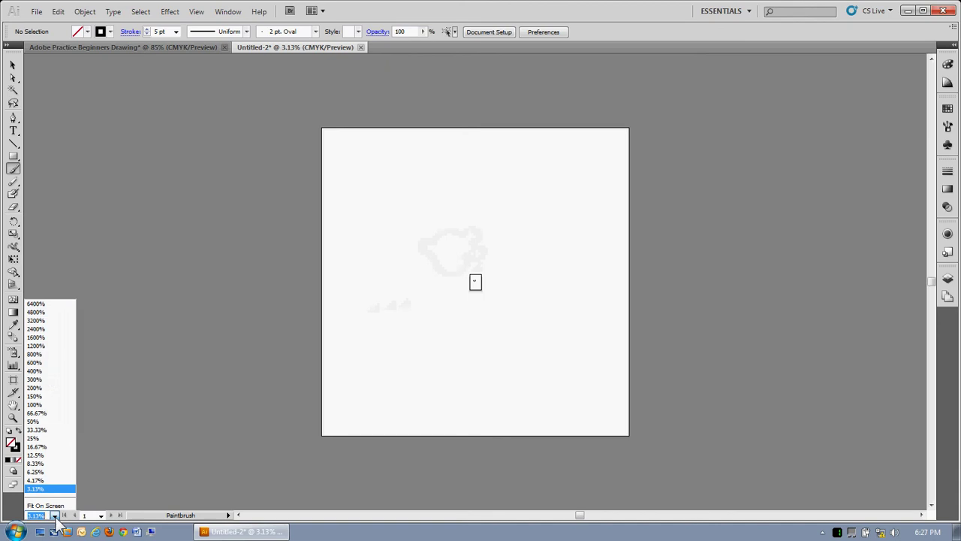
pyautogui.click(51, 320)
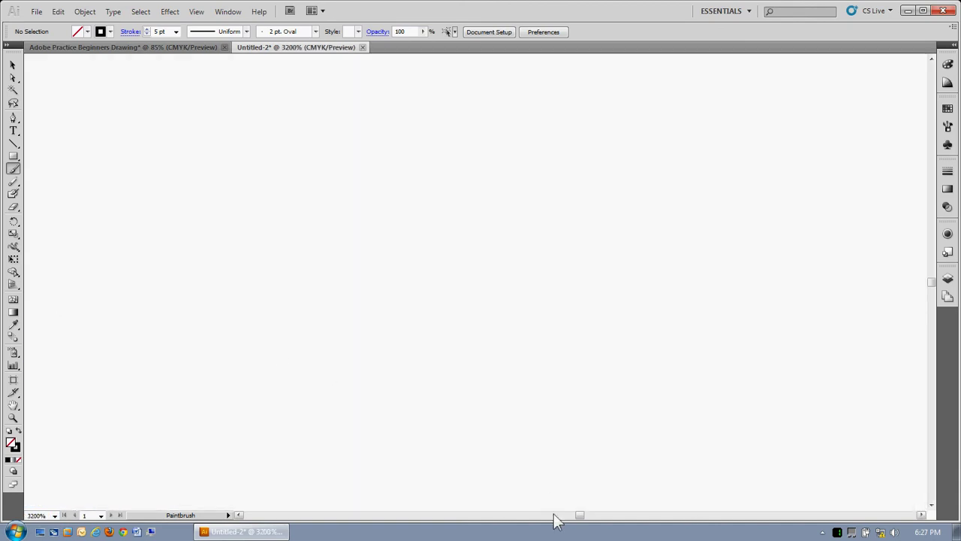
pyautogui.moveTo(579, 513)
pyautogui.mouseDown()
pyautogui.moveTo(536, 517)
pyautogui.moveTo(590, 500)
pyautogui.moveTo(575, 508)
pyautogui.mouseUp()
pyautogui.moveTo(936, 291)
pyautogui.mouseDown()
pyautogui.moveTo(934, 255)
pyautogui.moveTo(937, 292)
pyautogui.moveTo(933, 281)
pyautogui.mouseUp()
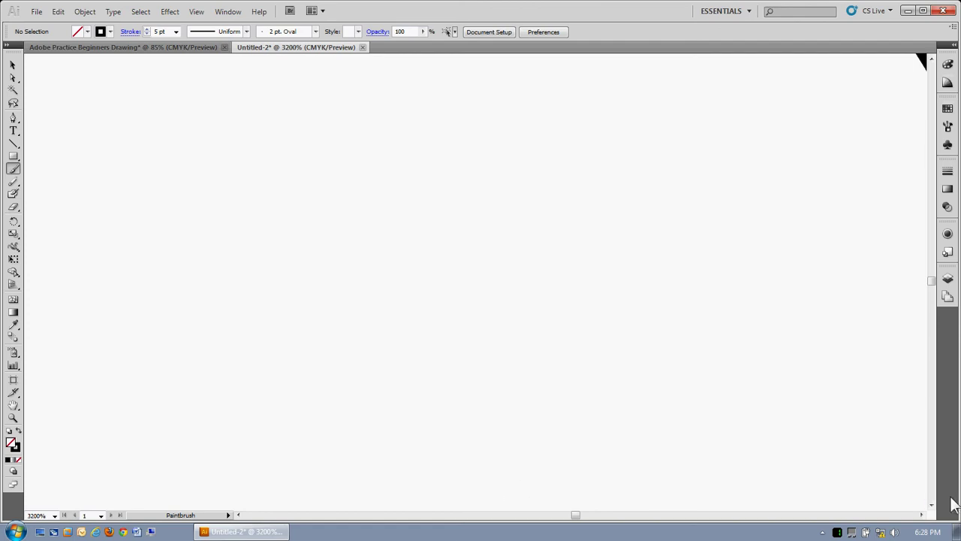
pyautogui.click(922, 515)
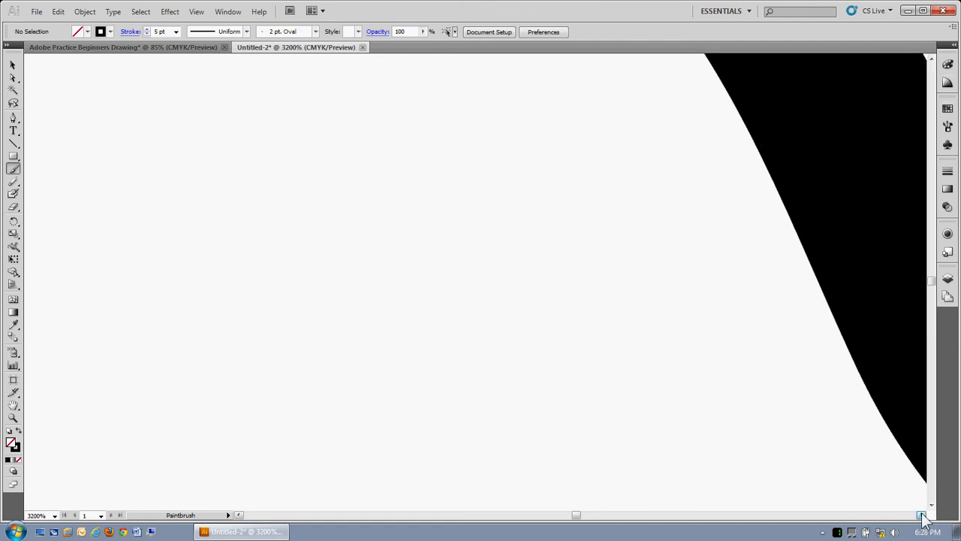
pyautogui.click(54, 515)
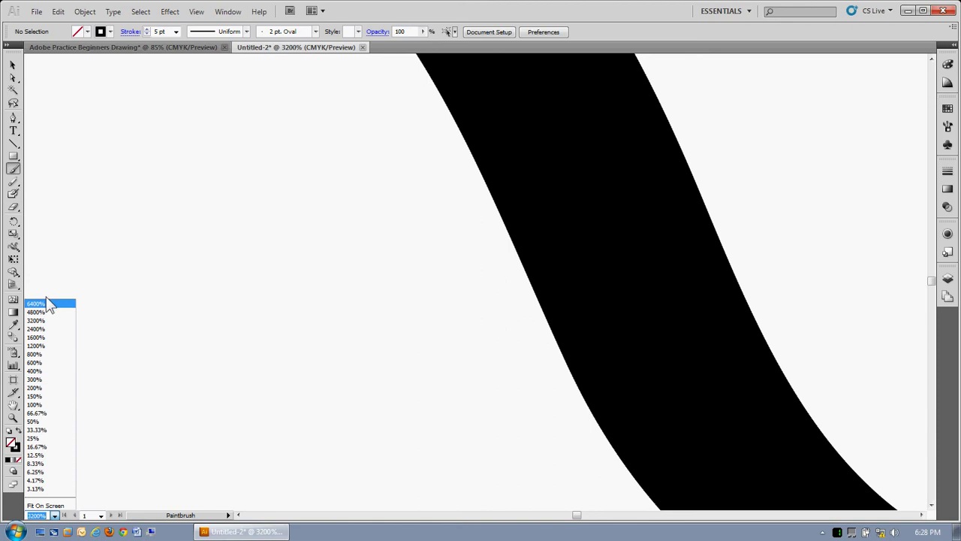
pyautogui.click(49, 362)
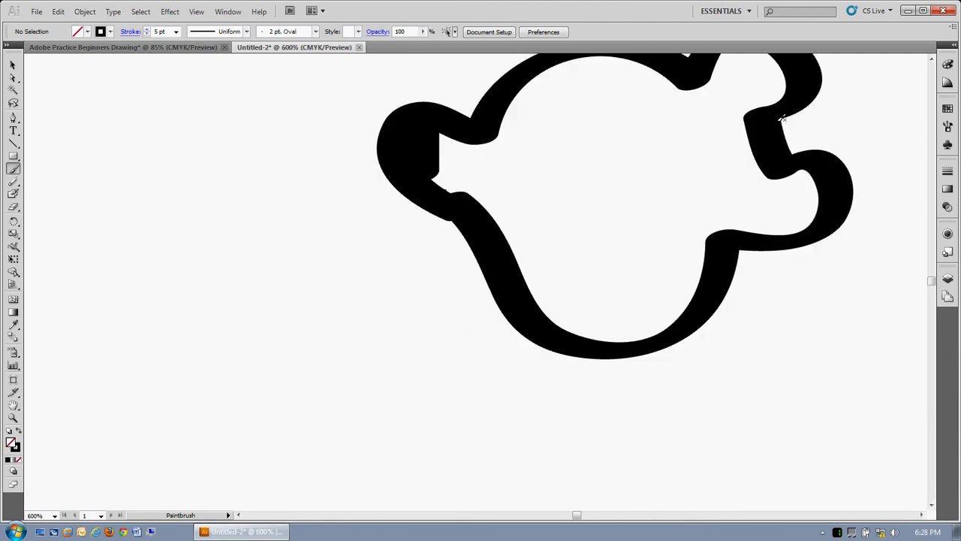
# With a 3 pt brush, paint a small eye inside the head and fill the left ear black
pyautogui.scroll(2, 937, 293)
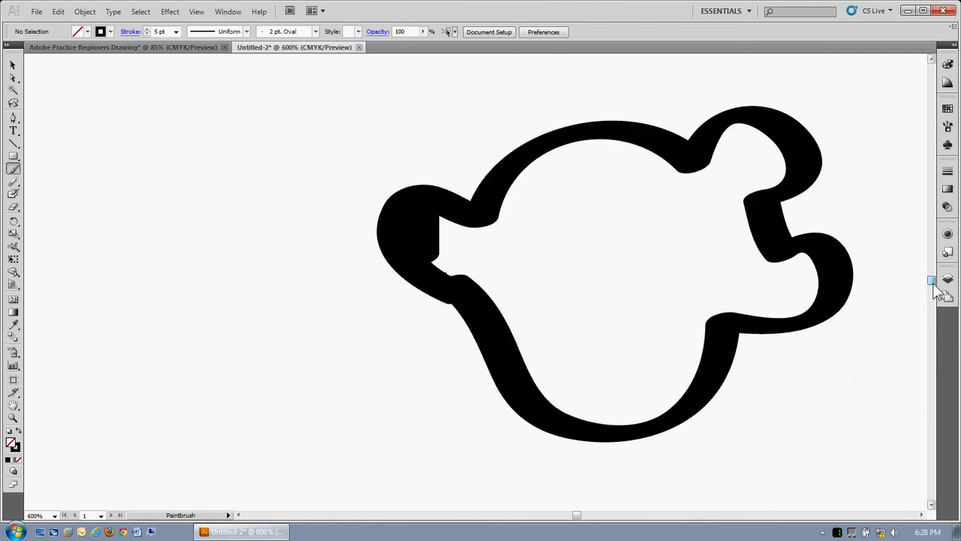
pyautogui.click(174, 33)
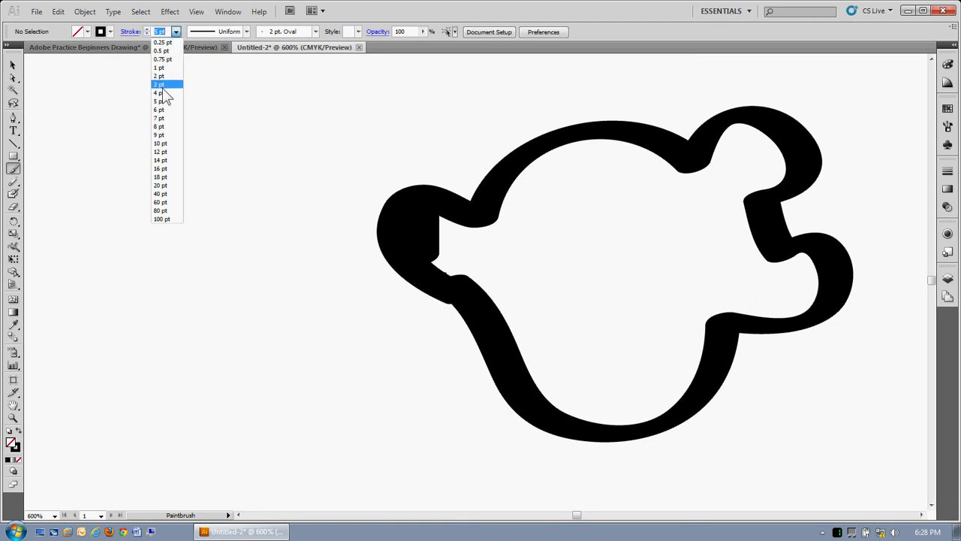
pyautogui.click(163, 84)
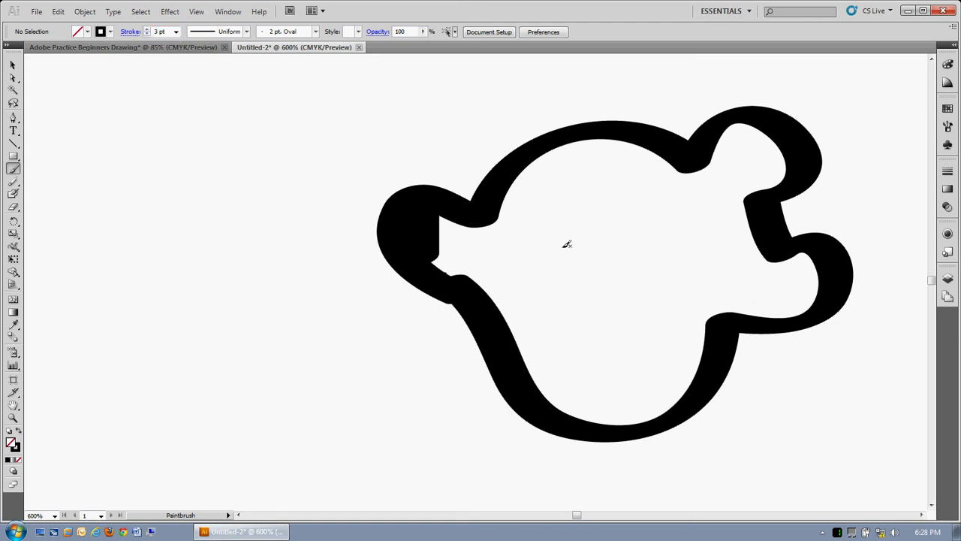
pyautogui.moveTo(566, 244)
pyautogui.mouseDown()
pyautogui.moveTo(561, 230)
pyautogui.moveTo(574, 229)
pyautogui.mouseUp()
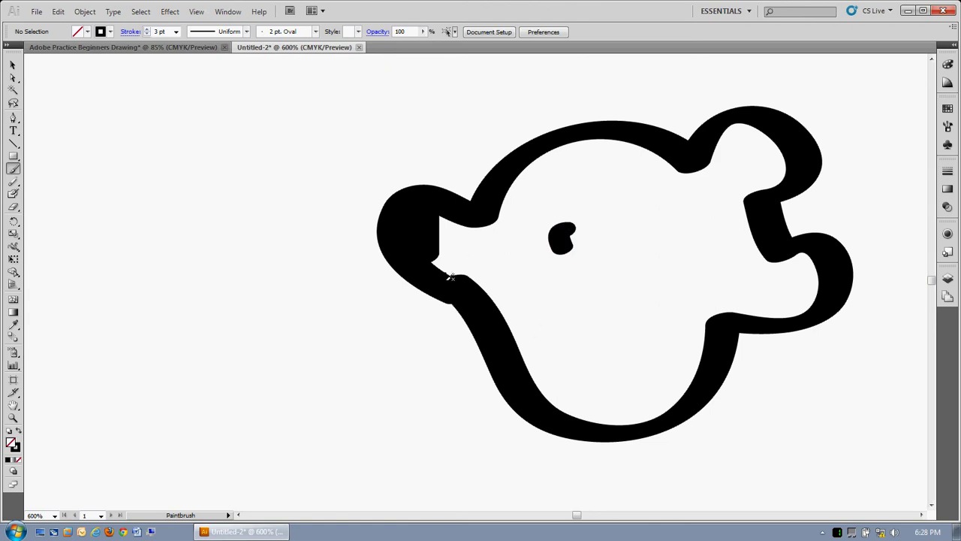
pyautogui.moveTo(449, 269)
pyautogui.mouseDown()
pyautogui.moveTo(433, 240)
pyautogui.moveTo(445, 215)
pyautogui.moveTo(440, 275)
pyautogui.mouseUp()
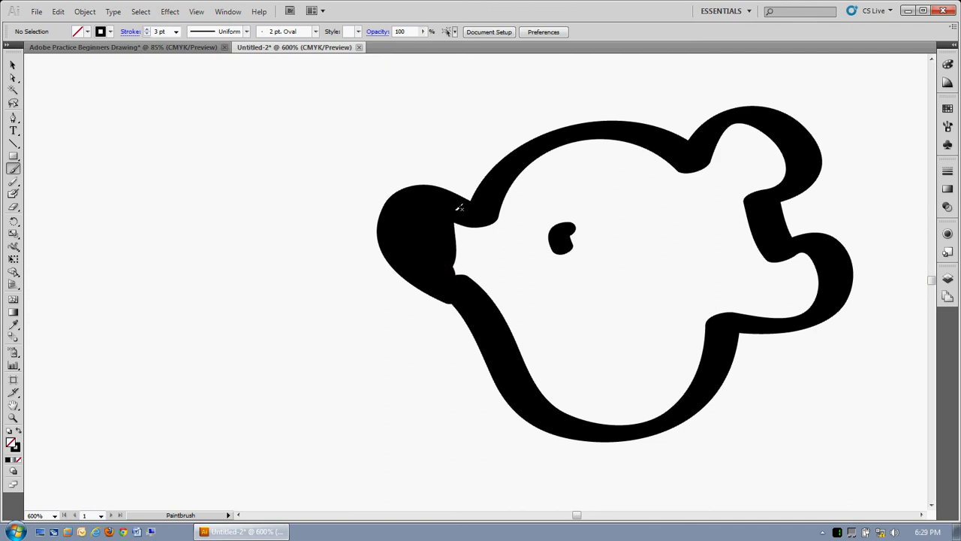
pyautogui.moveTo(459, 207)
pyautogui.mouseDown()
pyautogui.moveTo(455, 275)
pyautogui.moveTo(466, 219)
pyautogui.moveTo(464, 266)
pyautogui.mouseUp()
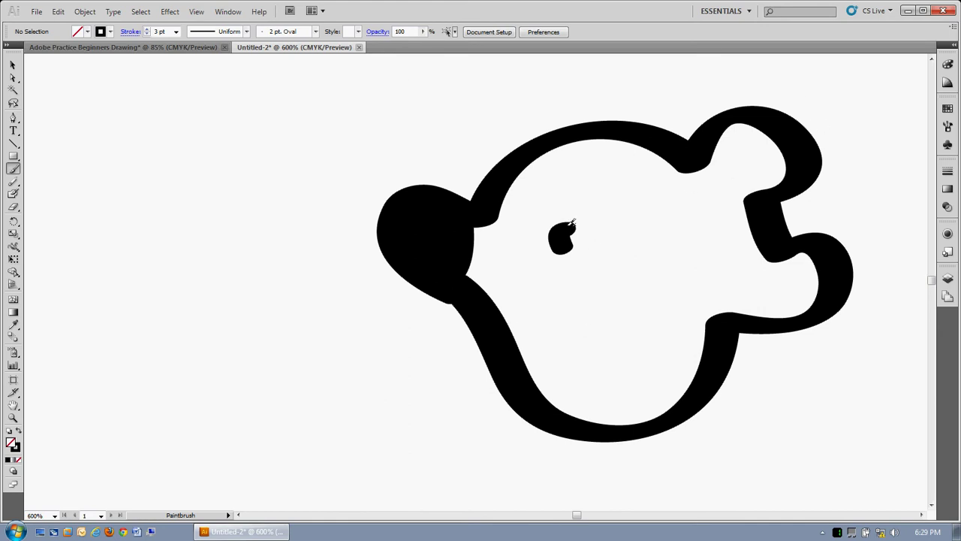
# Erase the round eye and paint a new eye shape in its place
pyautogui.click(13, 206)
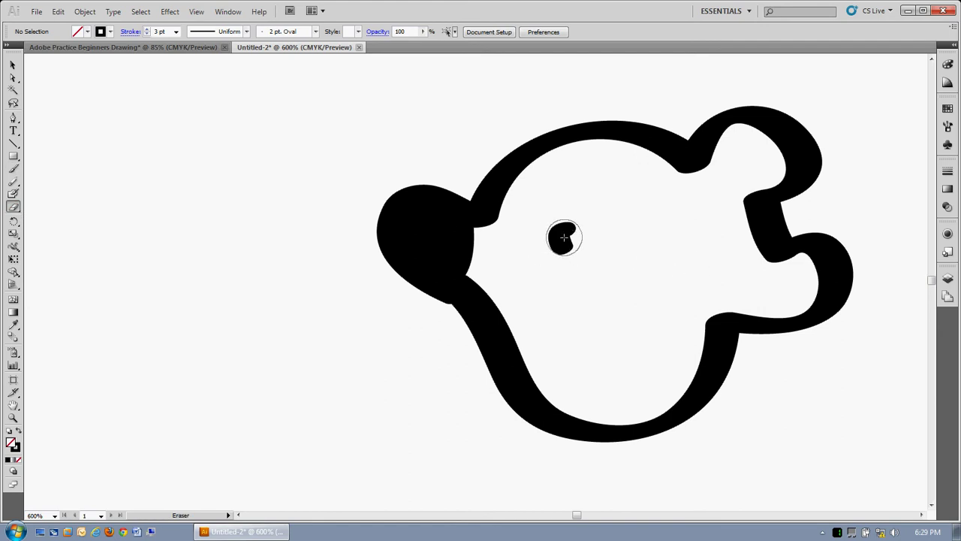
pyautogui.moveTo(564, 238); pyautogui.dragTo(563, 235)
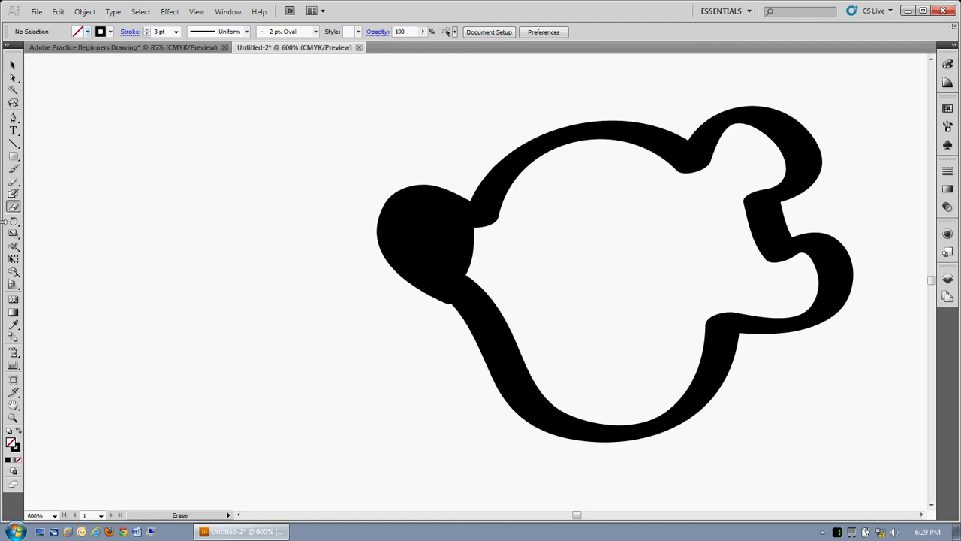
pyautogui.click(14, 169)
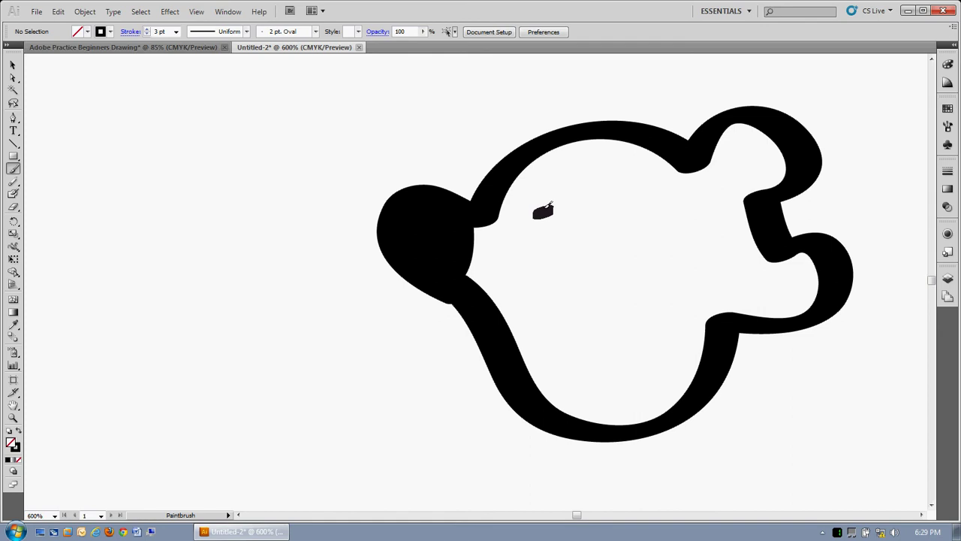
pyautogui.moveTo(564, 205)
pyautogui.mouseDown()
pyautogui.moveTo(568, 231)
pyautogui.moveTo(536, 232)
pyautogui.moveTo(575, 204)
pyautogui.moveTo(585, 217)
pyautogui.moveTo(544, 197)
pyautogui.moveTo(555, 191)
pyautogui.mouseUp()
# Paint a mouth curve near the chin and thicken its right side
pyautogui.moveTo(516, 361)
pyautogui.mouseDown()
pyautogui.moveTo(563, 348)
pyautogui.moveTo(573, 333)
pyautogui.moveTo(563, 308)
pyautogui.mouseUp()
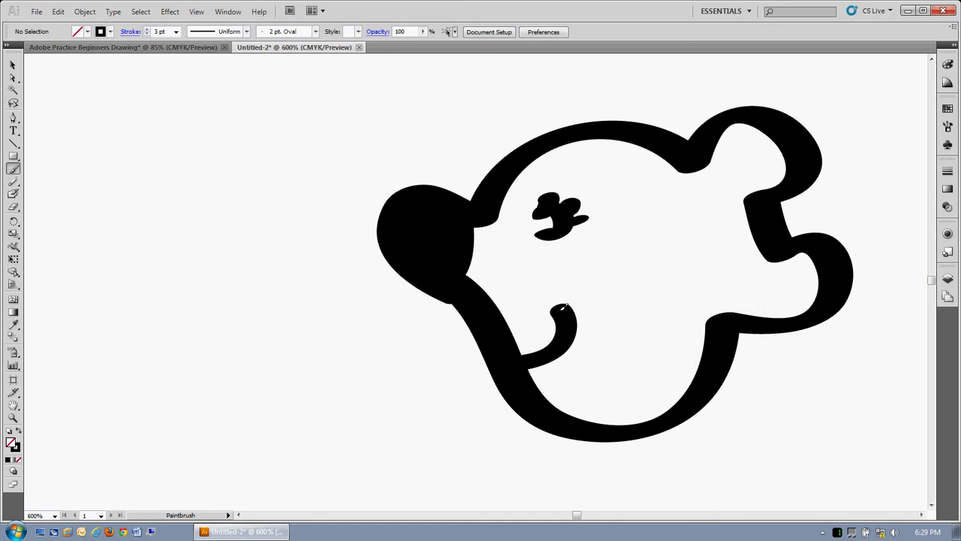
pyautogui.moveTo(569, 328)
pyautogui.mouseDown()
pyautogui.moveTo(569, 379)
pyautogui.moveTo(540, 387)
pyautogui.mouseUp()
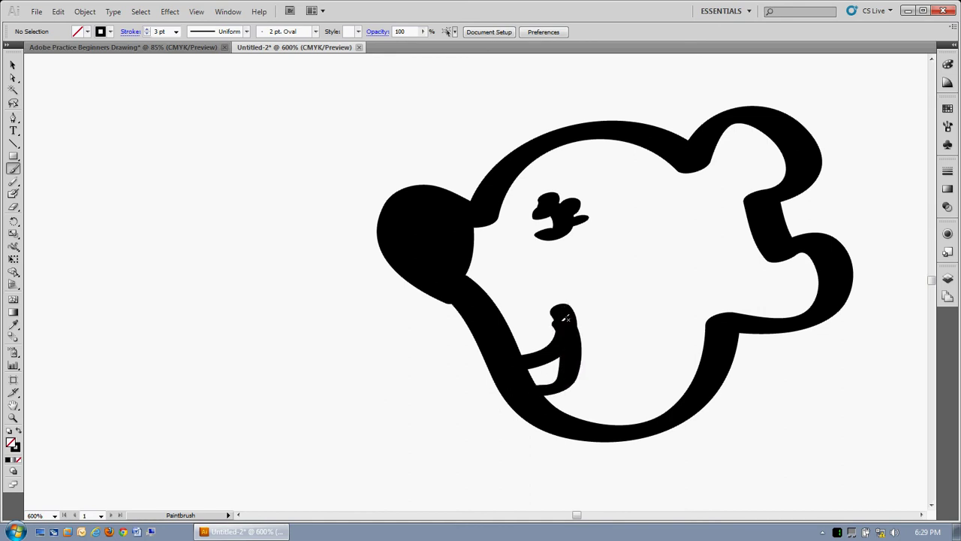
pyautogui.click(13, 206)
# Erase the mouth, left ear, remaining head outline and last stroke fragment with the Eraser Tool
pyautogui.moveTo(563, 421)
pyautogui.mouseDown()
pyautogui.moveTo(563, 260)
pyautogui.moveTo(537, 430)
pyautogui.moveTo(530, 352)
pyautogui.moveTo(491, 319)
pyautogui.moveTo(492, 422)
pyautogui.moveTo(475, 386)
pyautogui.moveTo(473, 149)
pyautogui.moveTo(410, 403)
pyautogui.moveTo(417, 178)
pyautogui.moveTo(486, 139)
pyautogui.mouseUp()
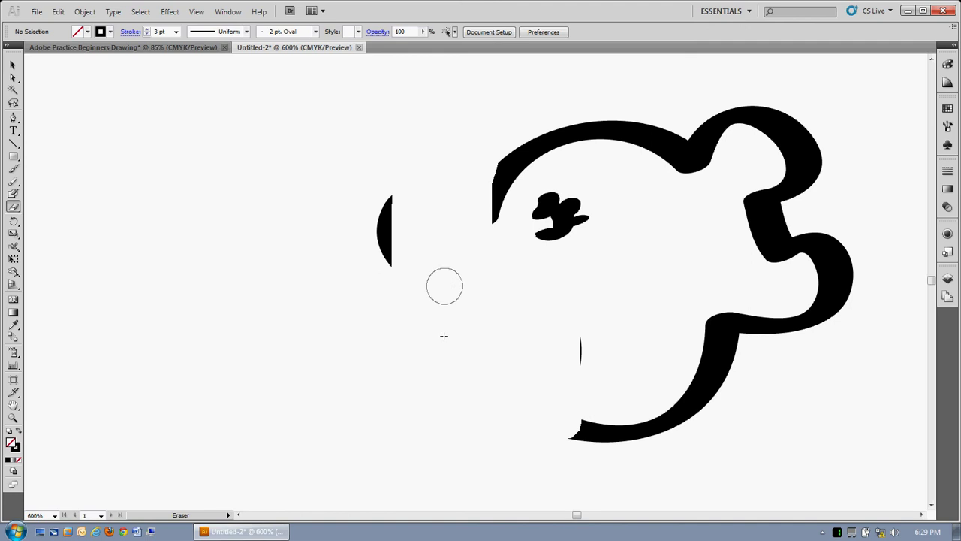
pyautogui.moveTo(445, 286)
pyautogui.mouseDown()
pyautogui.moveTo(348, 286)
pyautogui.moveTo(383, 217)
pyautogui.mouseUp()
pyautogui.moveTo(534, 81)
pyautogui.mouseDown()
pyautogui.moveTo(541, 248)
pyautogui.moveTo(576, 112)
pyautogui.moveTo(591, 135)
pyautogui.moveTo(560, 218)
pyautogui.moveTo(626, 105)
pyautogui.moveTo(620, 133)
pyautogui.moveTo(666, 152)
pyautogui.moveTo(685, 218)
pyautogui.moveTo(721, 125)
pyautogui.moveTo(800, 145)
pyautogui.moveTo(828, 235)
pyautogui.moveTo(812, 216)
pyautogui.moveTo(763, 206)
pyautogui.moveTo(776, 206)
pyautogui.moveTo(756, 178)
pyautogui.moveTo(806, 232)
pyautogui.moveTo(826, 212)
pyautogui.moveTo(853, 295)
pyautogui.moveTo(816, 332)
pyautogui.moveTo(792, 279)
pyautogui.moveTo(744, 359)
pyautogui.moveTo(723, 313)
pyautogui.moveTo(705, 379)
pyautogui.moveTo(639, 474)
pyautogui.moveTo(598, 483)
pyautogui.moveTo(570, 448)
pyautogui.moveTo(560, 338)
pyautogui.moveTo(587, 276)
pyautogui.mouseUp()
pyautogui.moveTo(584, 363)
pyautogui.mouseDown()
pyautogui.moveTo(643, 386)
pyautogui.moveTo(663, 428)
pyautogui.mouseUp()
# Zoom Untitled-2 to 100% and select the Star Tool from the shape tools
pyautogui.click(53, 516)
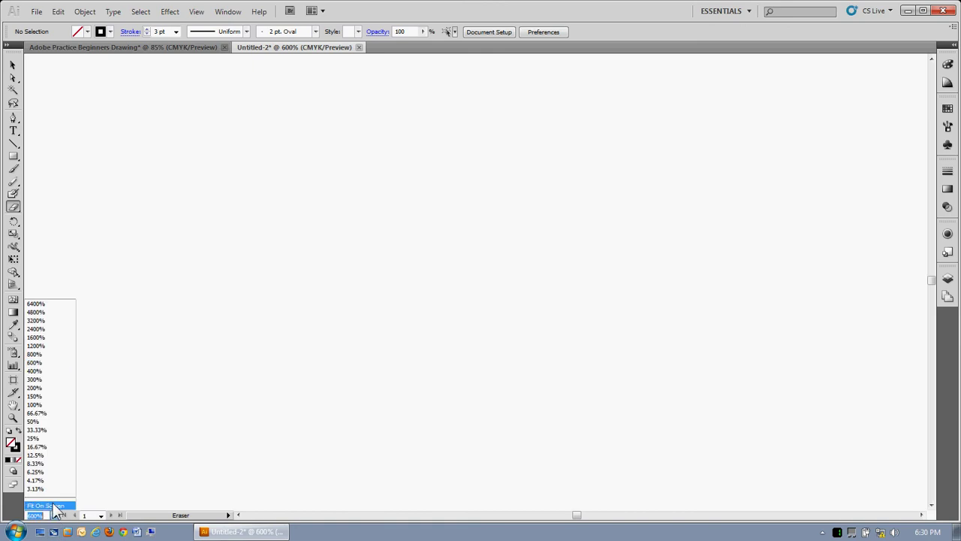
pyautogui.click(59, 406)
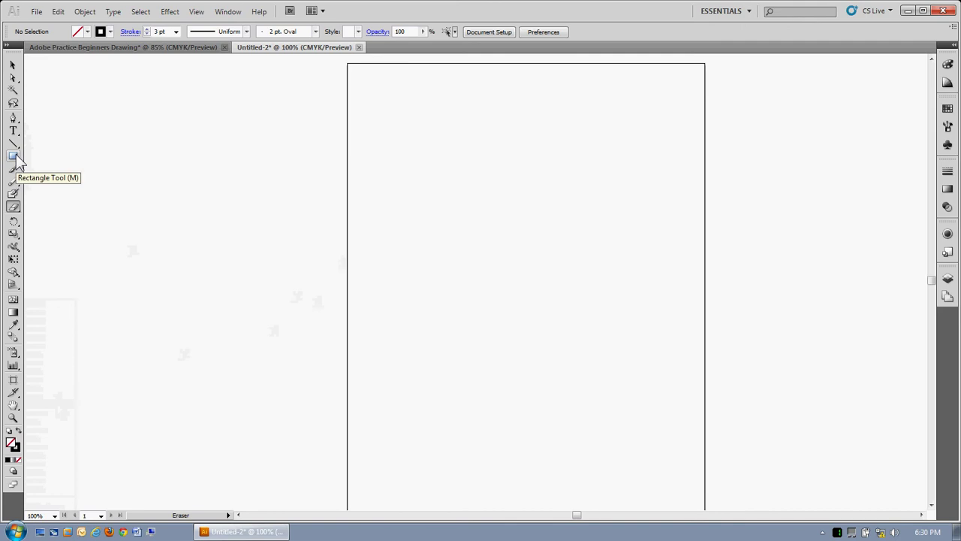
pyautogui.moveTo(16, 161); pyautogui.dragTo(78, 207)
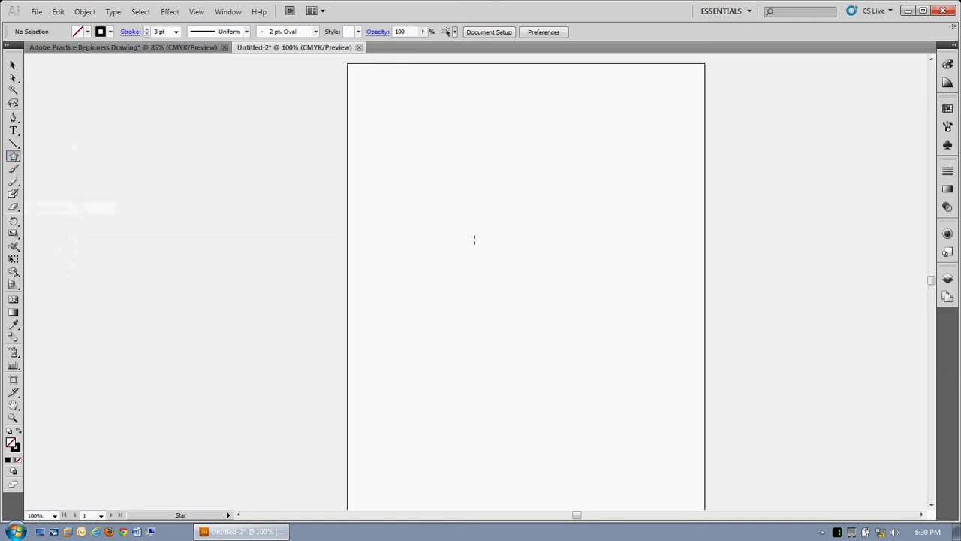
# Draw a large five-pointed star and fill it magenta at C 12, M 92, Y 19, K 0
pyautogui.moveTo(474, 239)
pyautogui.mouseDown()
pyautogui.moveTo(509, 314)
pyautogui.moveTo(508, 350)
pyautogui.mouseUp()
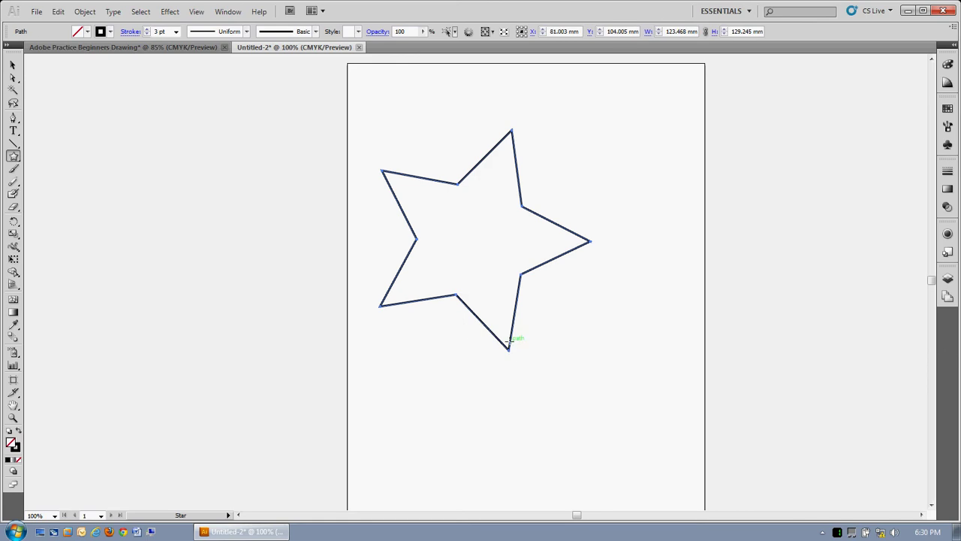
pyautogui.click(947, 65)
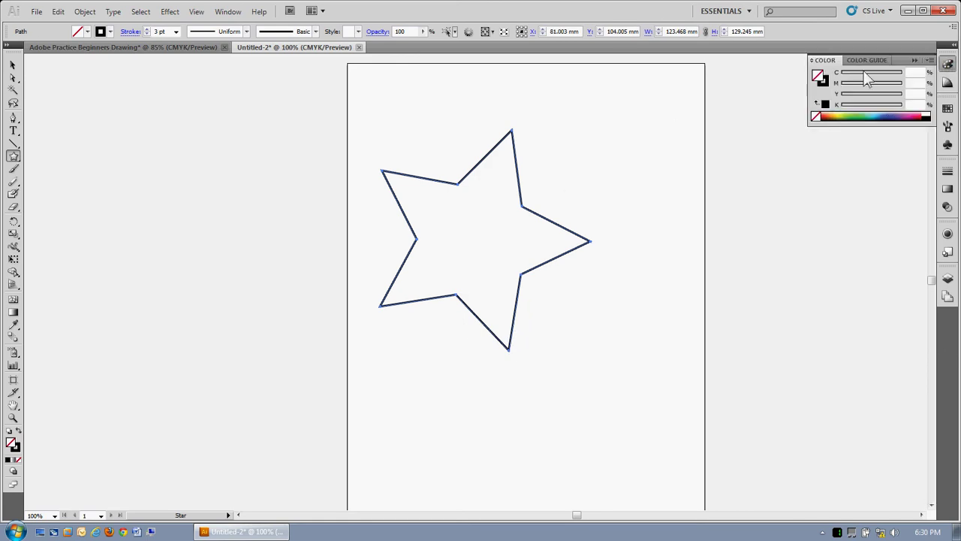
pyautogui.moveTo(829, 112); pyautogui.dragTo(907, 108)
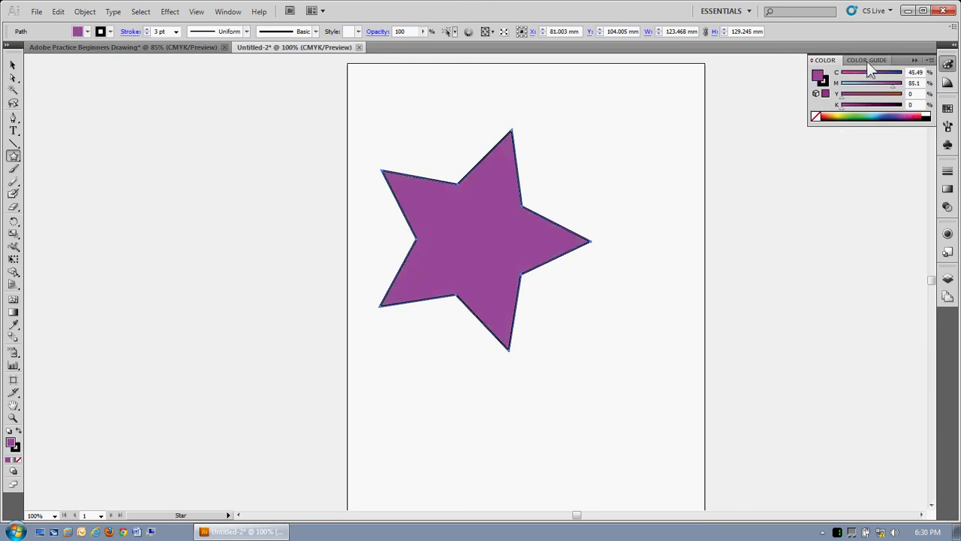
pyautogui.moveTo(868, 75); pyautogui.dragTo(897, 85)
pyautogui.moveTo(844, 97); pyautogui.dragTo(852, 98)
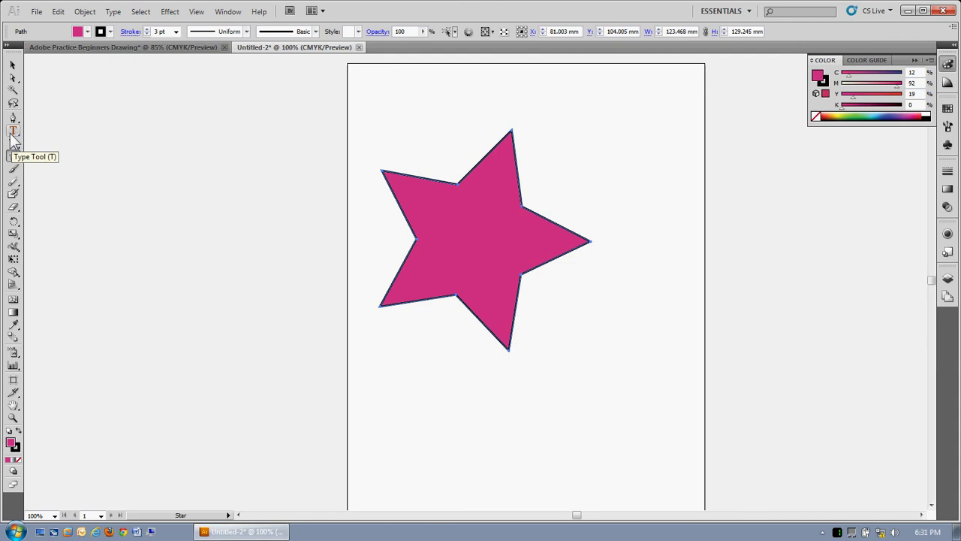
# Add a 21 pt News706 BT Bold text area below the star, then clear its typed sentence
pyautogui.click(14, 134)
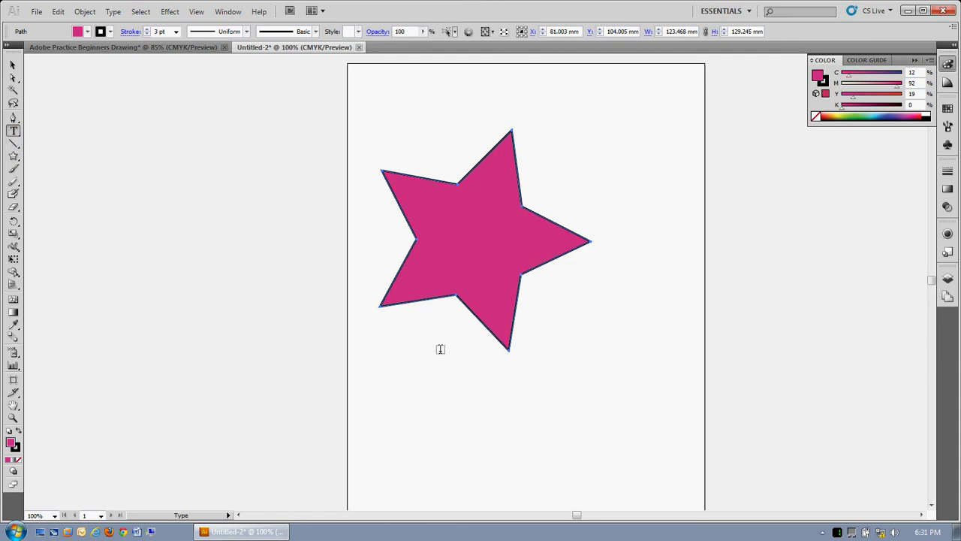
pyautogui.moveTo(441, 350); pyautogui.dragTo(634, 454)
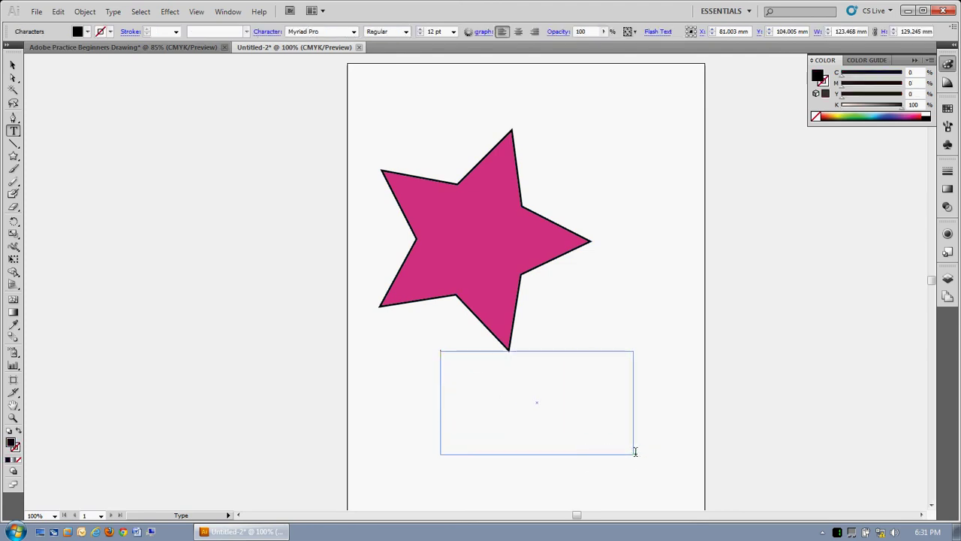
pyautogui.click(454, 31)
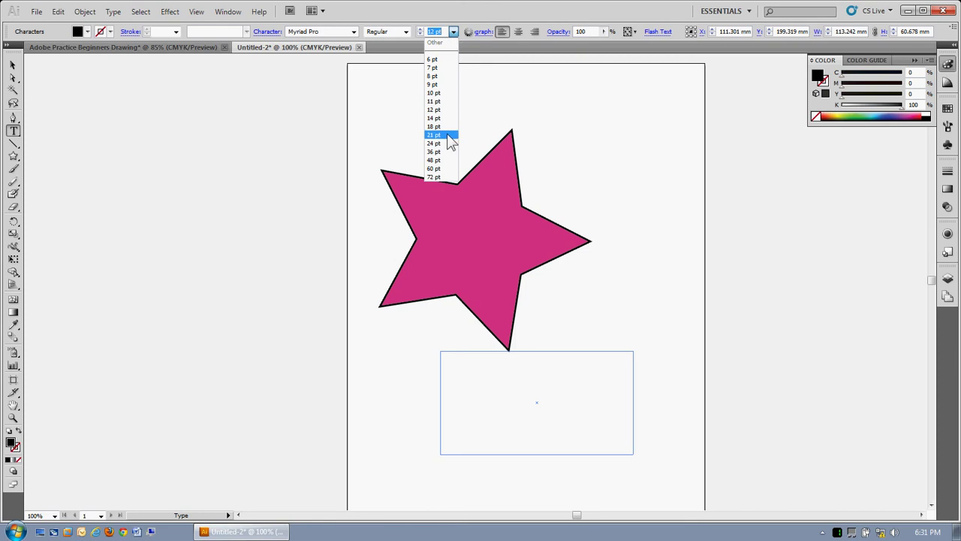
pyautogui.click(447, 137)
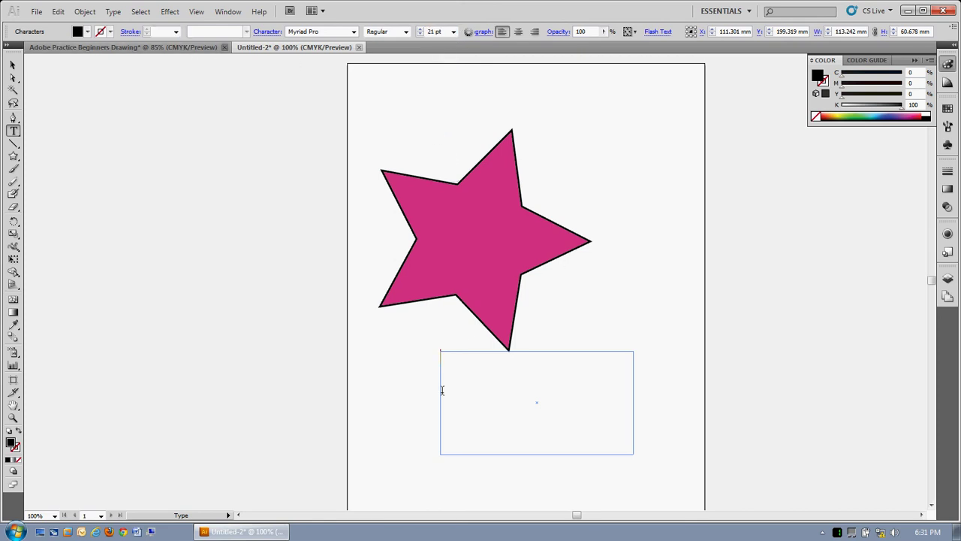
pyautogui.click(353, 31)
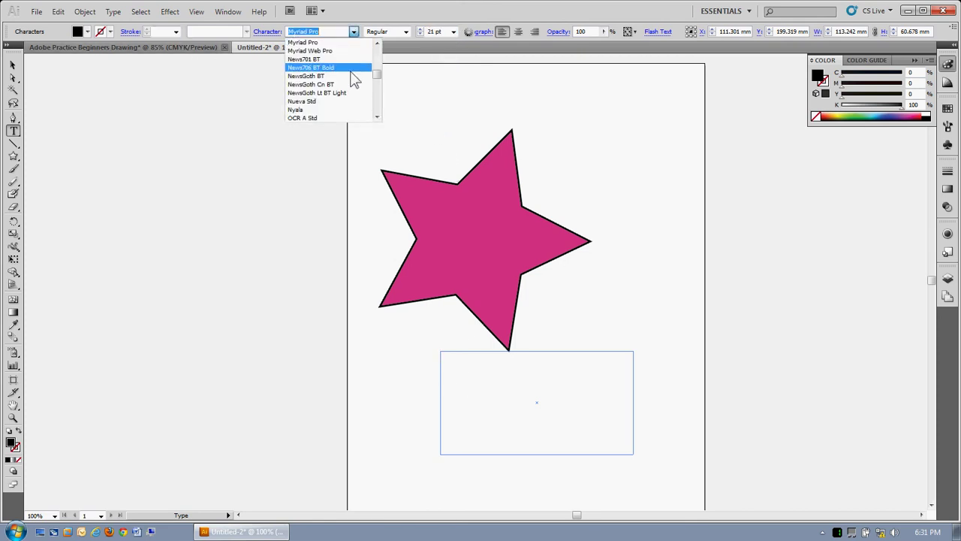
pyautogui.click(325, 66)
pyautogui.click(404, 32)
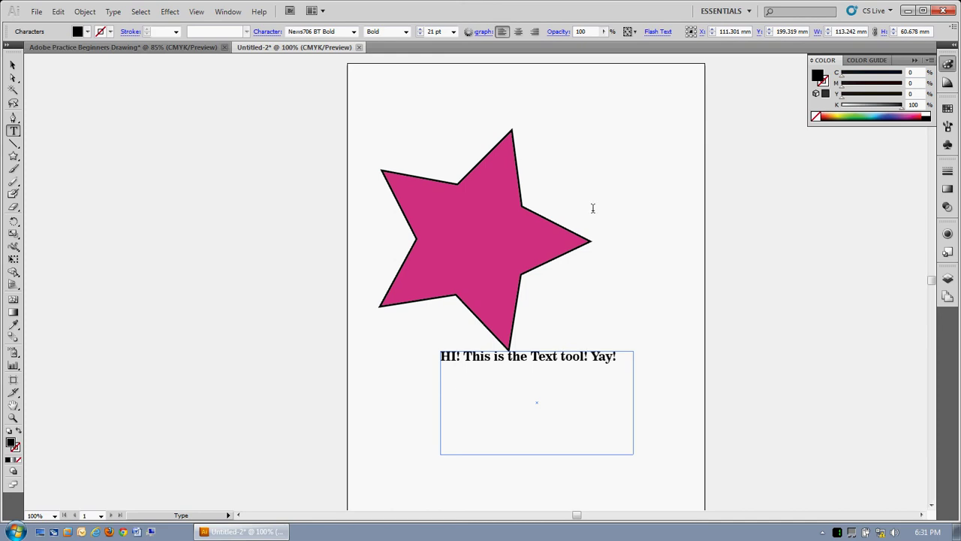
pyautogui.moveTo(631, 374); pyautogui.dragTo(450, 418)
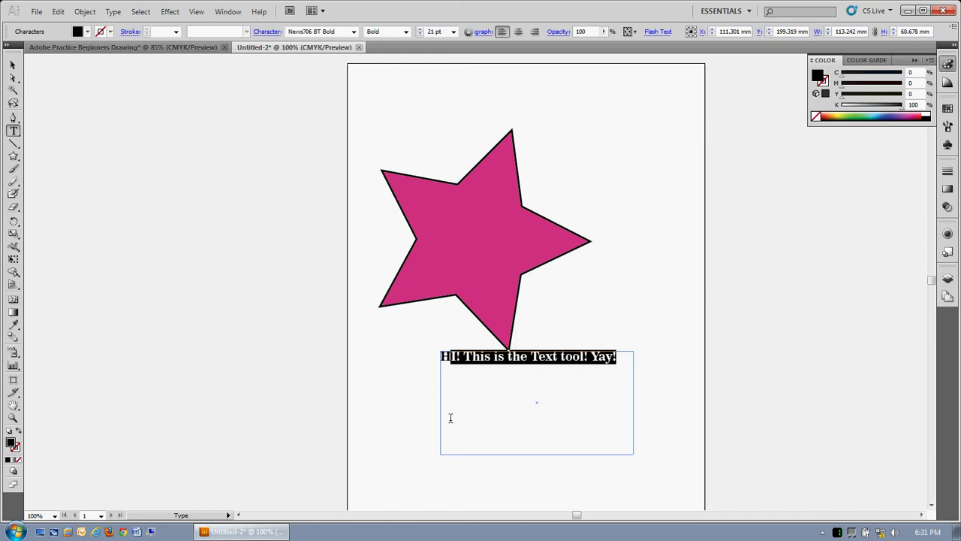
pyautogui.press('BackSpace')
pyautogui.press('BackSpace')
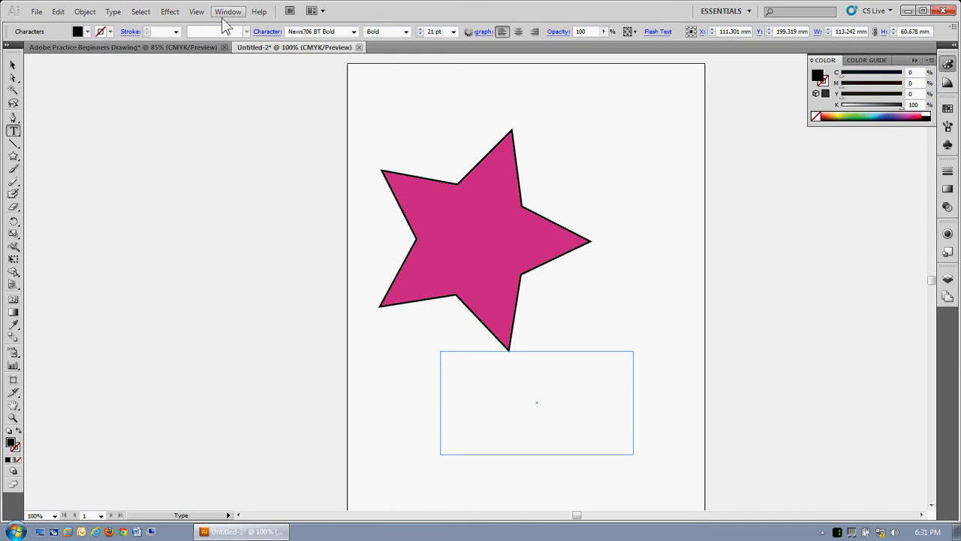
# From the Beginners Drawing document, create a new blank document via File > New
pyautogui.click(50, 45)
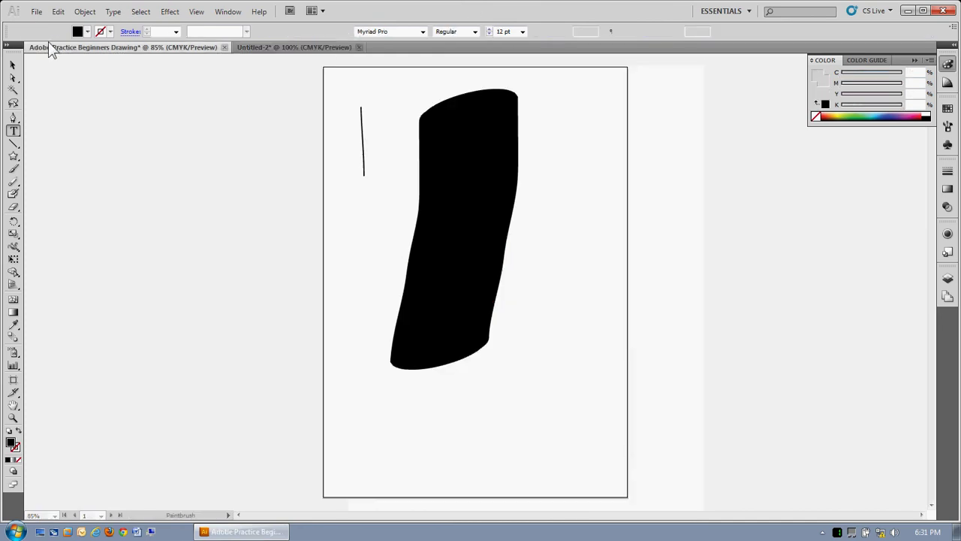
pyautogui.click(36, 11)
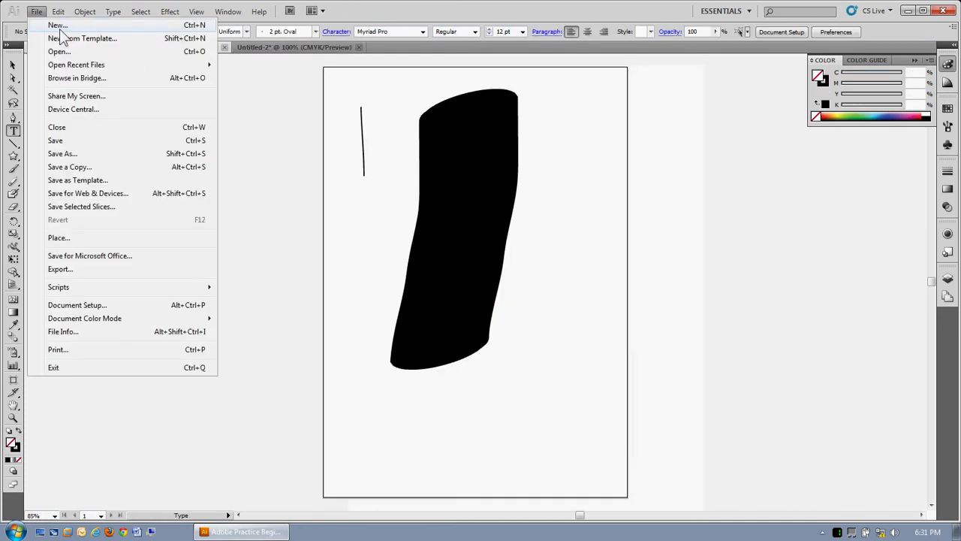
pyautogui.click(58, 27)
pyautogui.click(651, 141)
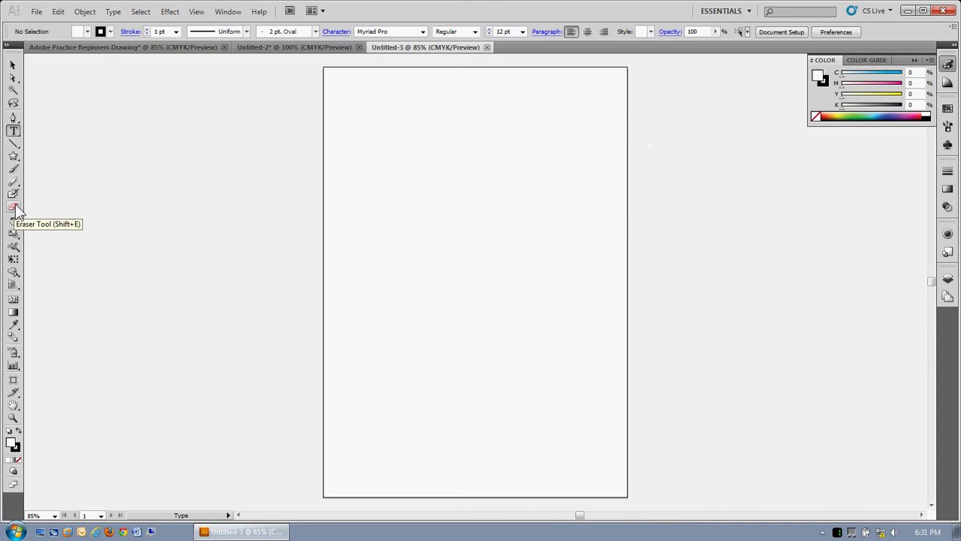
# Draw an open curved path with three Pen Tool anchors in the upper left, then deselect it
pyautogui.click(15, 119)
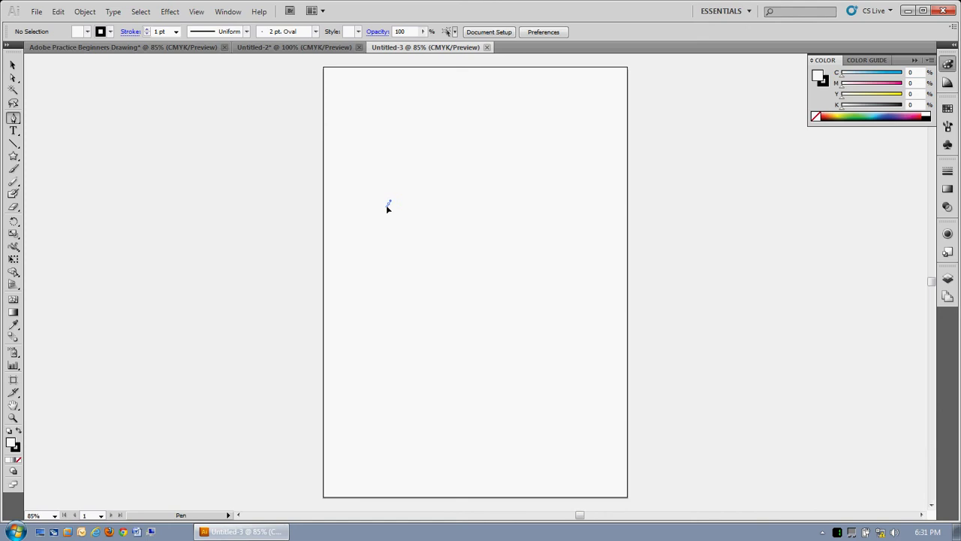
pyautogui.moveTo(385, 211); pyautogui.dragTo(403, 179)
pyautogui.moveTo(428, 212)
pyautogui.mouseDown()
pyautogui.moveTo(294, 213)
pyautogui.moveTo(431, 236)
pyautogui.moveTo(429, 225)
pyautogui.mouseUp()
pyautogui.moveTo(425, 248); pyautogui.dragTo(390, 231)
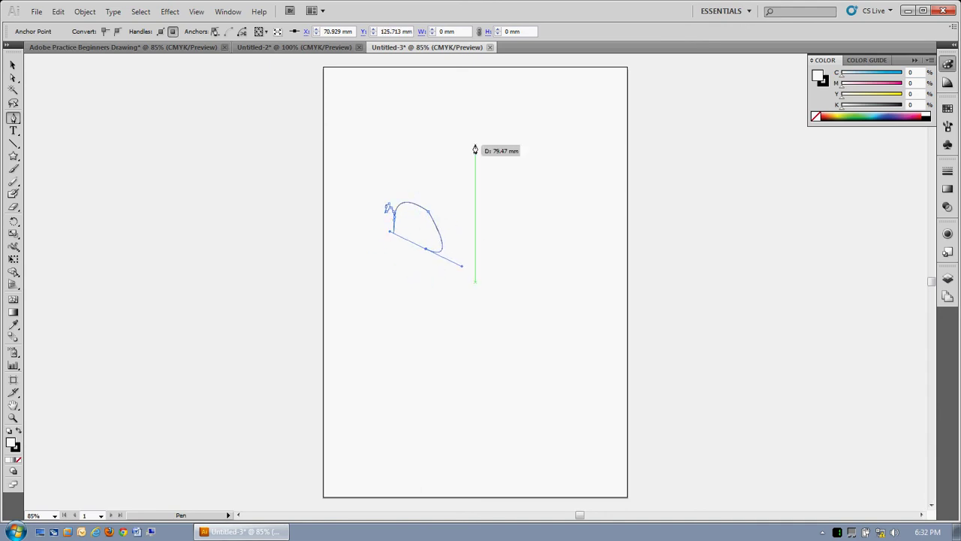
pyautogui.press('v')
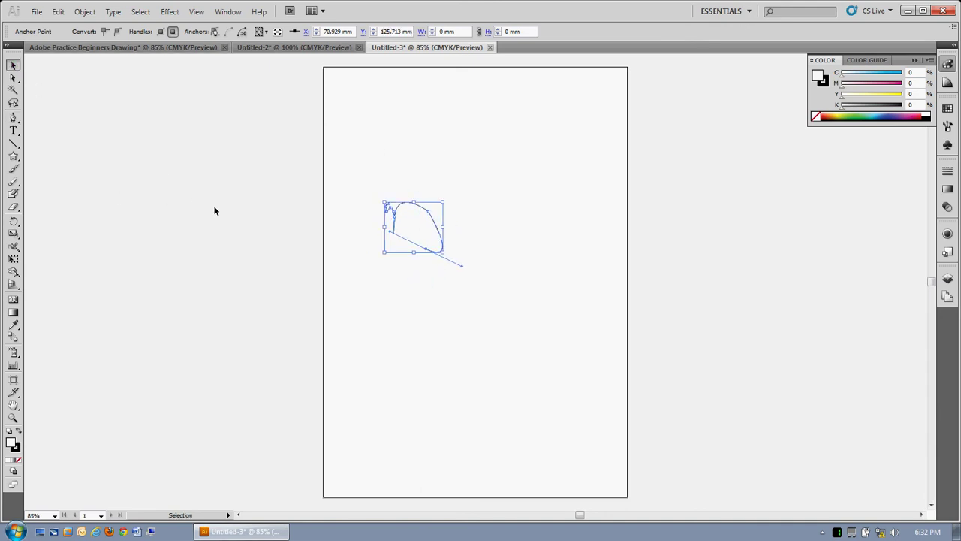
pyautogui.click(276, 260)
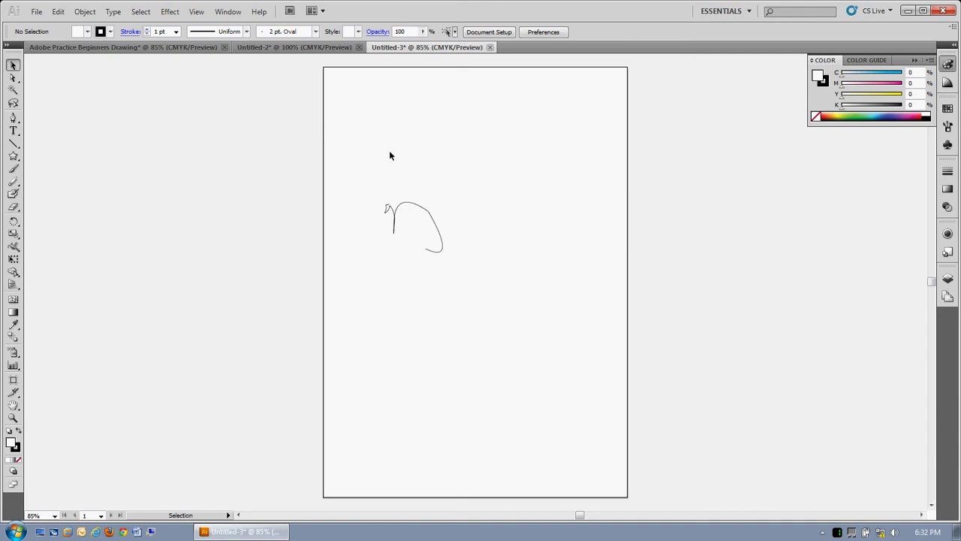
# Draw a tiny closed Pen path lower down, deselect it, and paint a short brush stroke beside it
pyautogui.click(13, 118)
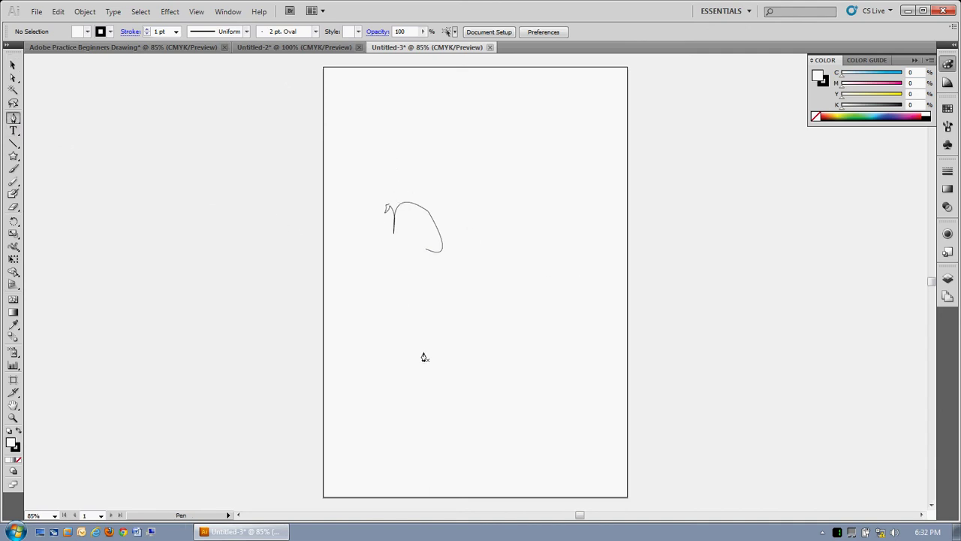
pyautogui.moveTo(422, 350)
pyautogui.mouseDown()
pyautogui.moveTo(432, 363)
pyautogui.moveTo(429, 350)
pyautogui.mouseUp()
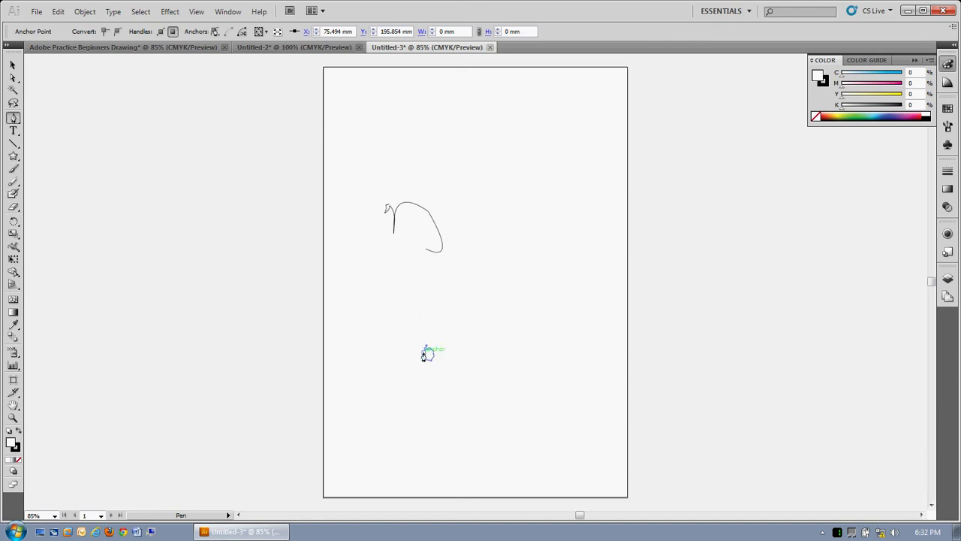
pyautogui.click(425, 349)
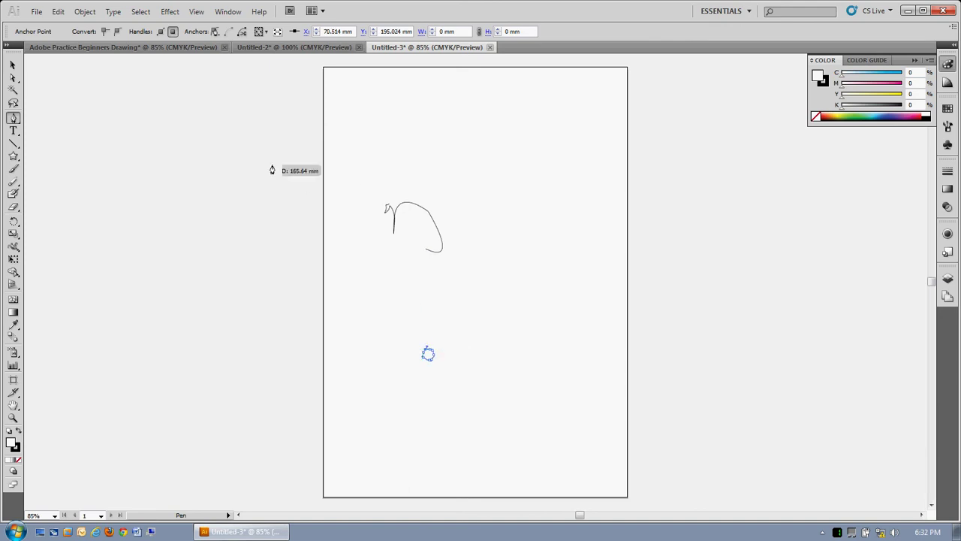
pyautogui.click(13, 65)
pyautogui.click(251, 344)
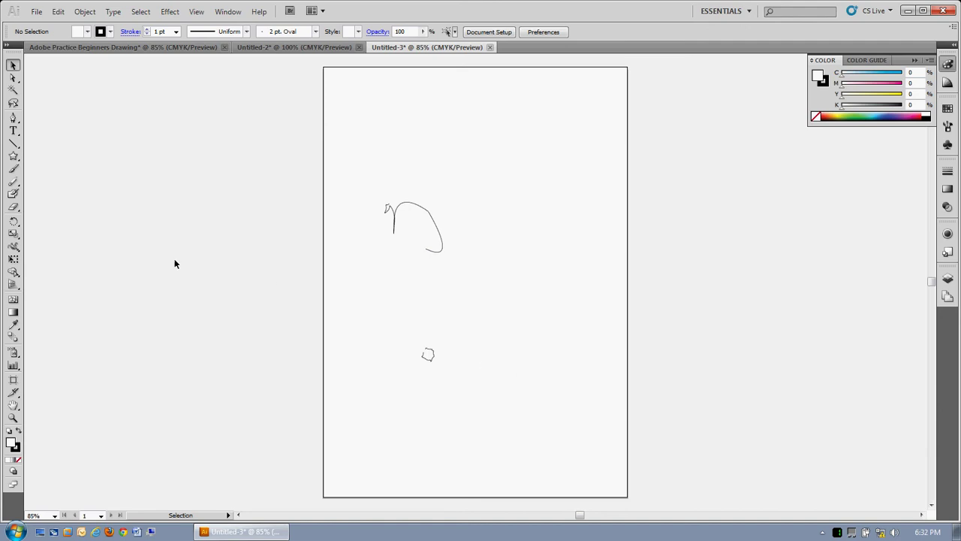
pyautogui.click(13, 169)
pyautogui.moveTo(509, 350)
pyautogui.mouseDown()
pyautogui.moveTo(503, 340)
pyautogui.moveTo(515, 328)
pyautogui.moveTo(523, 340)
pyautogui.moveTo(514, 342)
pyautogui.mouseUp()
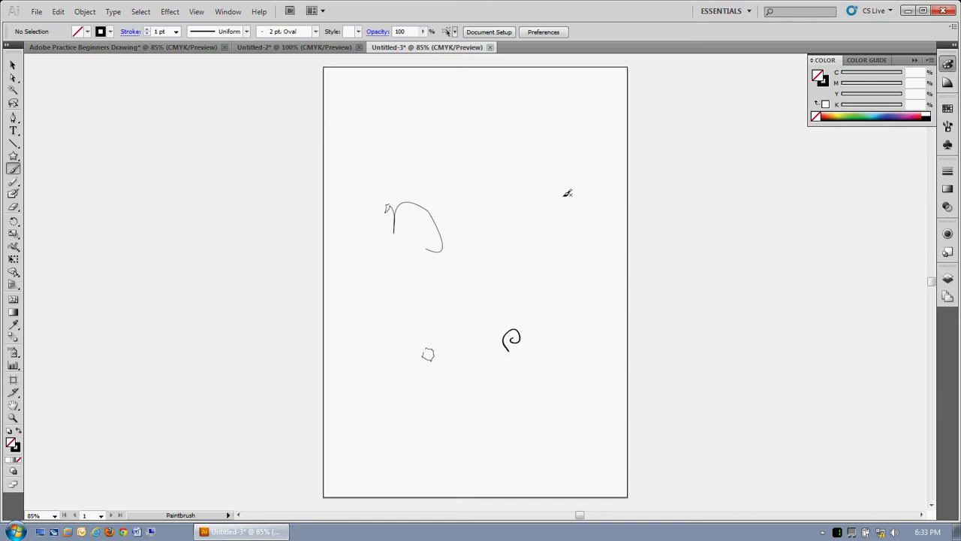
# Quit Illustrator, discarding changes to Untitled-3 and the Beginners Drawing document
pyautogui.click(945, 11)
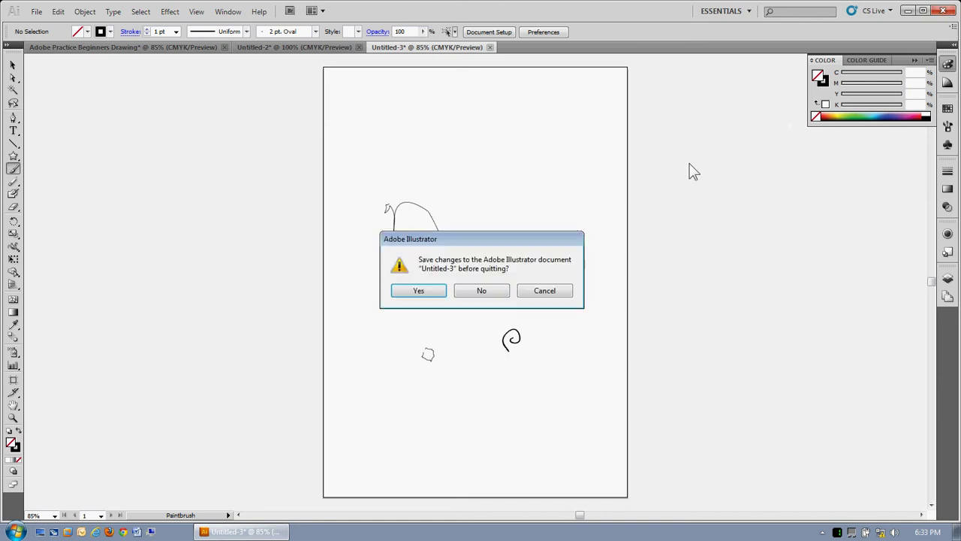
pyautogui.click(476, 292)
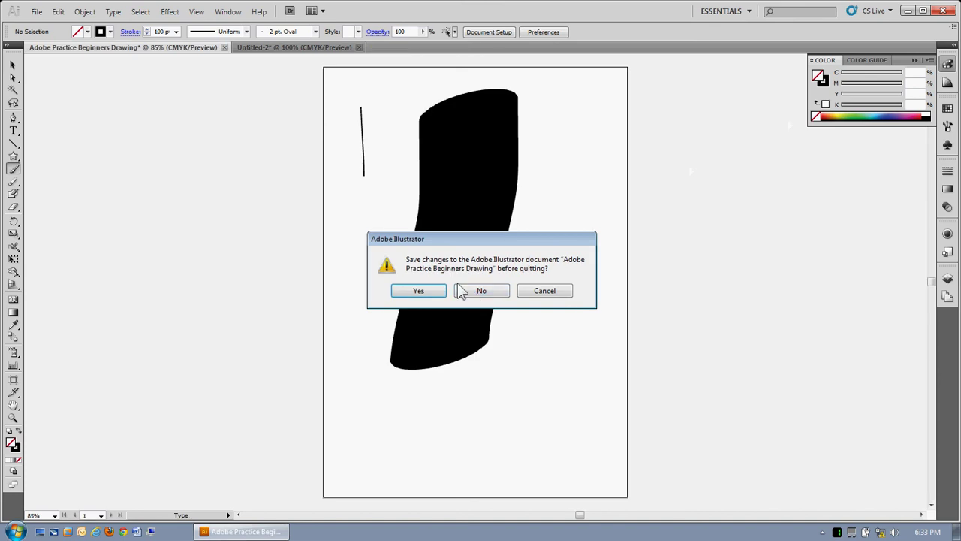
pyautogui.click(496, 297)
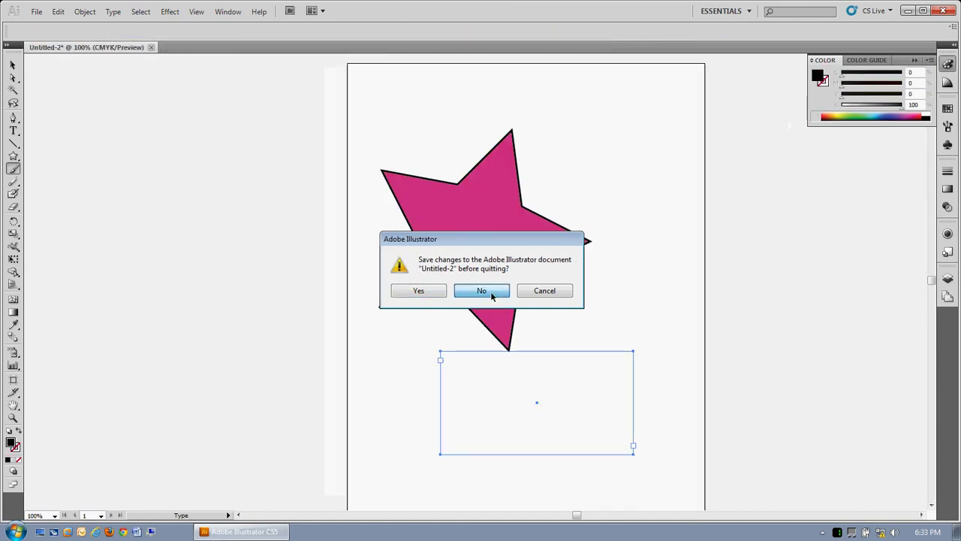
pyautogui.click(496, 298)
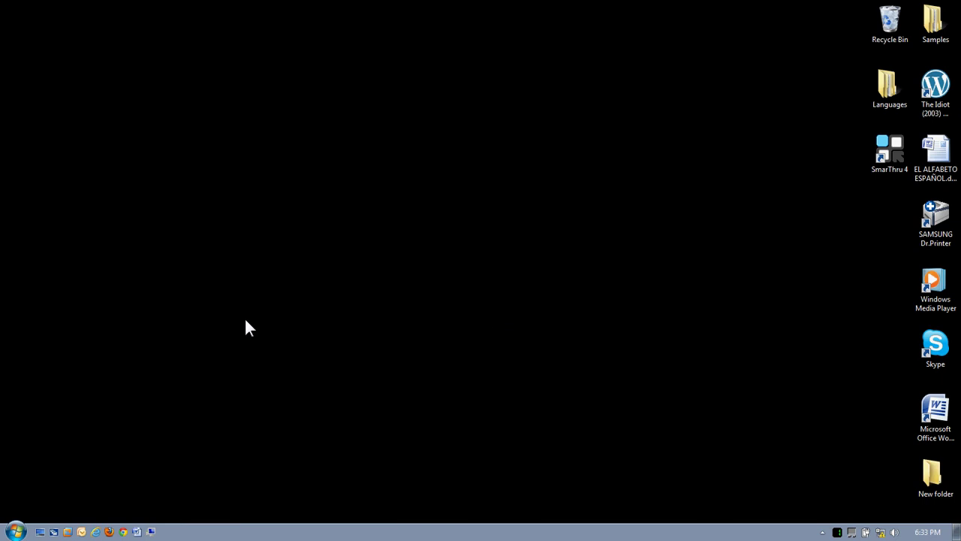